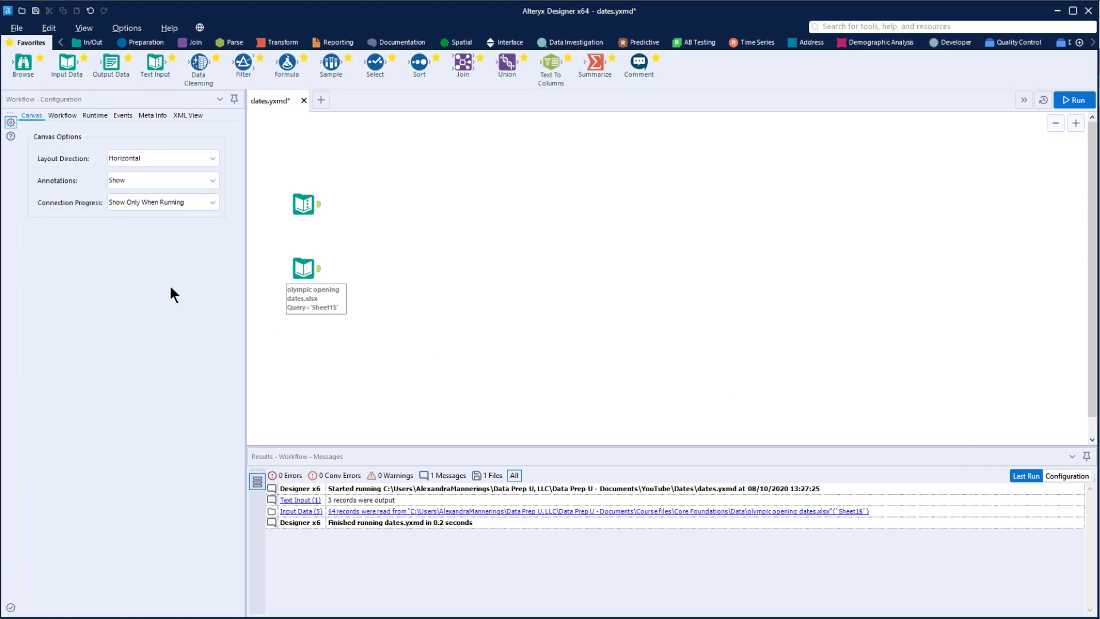
# Show the Text Input data: Date 1 as 2020-02-01, Date 2 as March 3, 2020, Date 3 as 2-05-20.
pyautogui.click(305, 206)
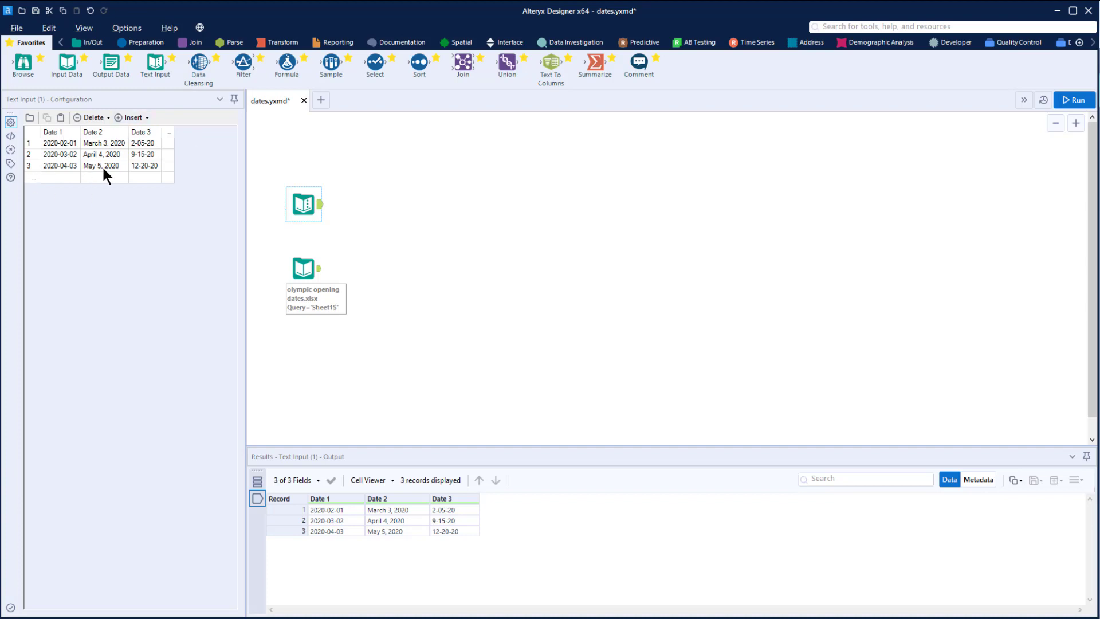
# Add a Select tool after Text Input, run it, and change Date 1's type to WString.
pyautogui.moveTo(375, 63); pyautogui.dragTo(364, 206)
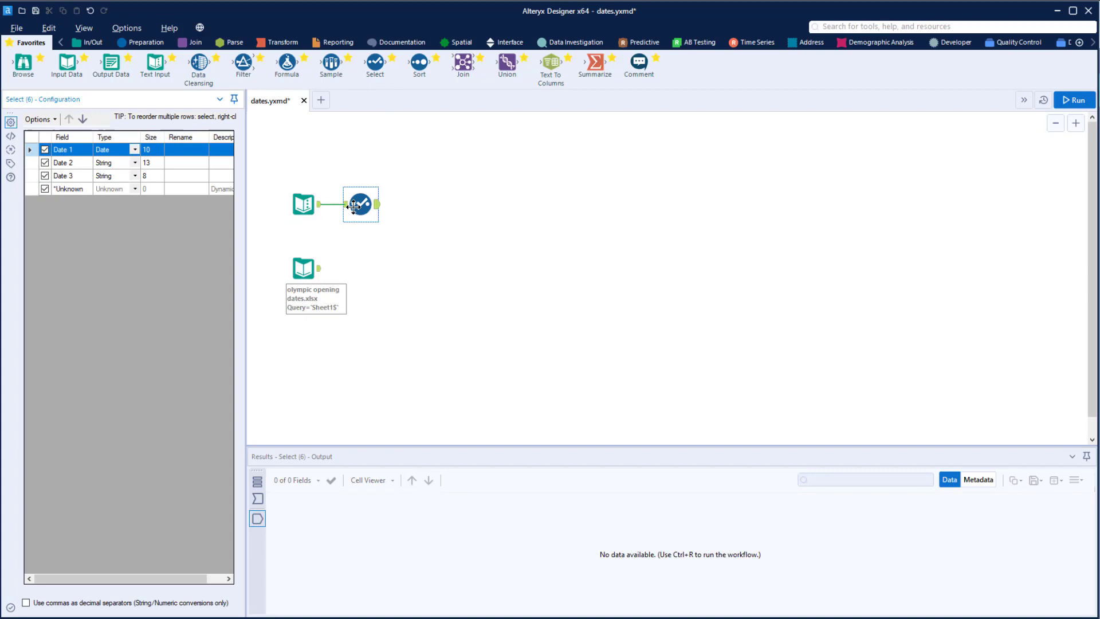
pyautogui.click(1075, 100)
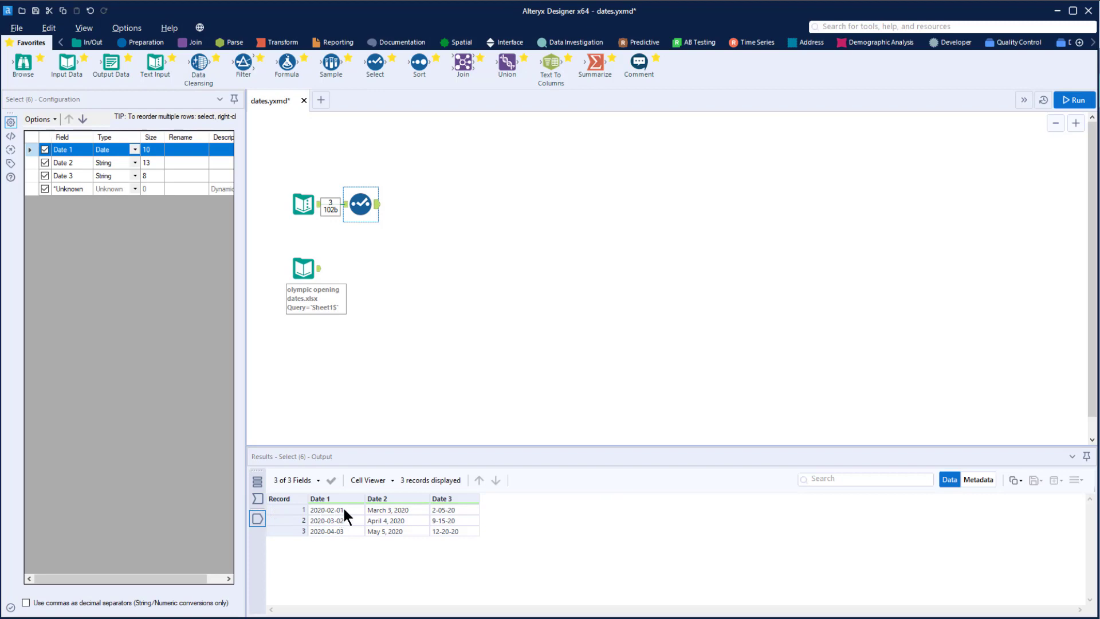
pyautogui.moveTo(342, 506); pyautogui.dragTo(346, 531)
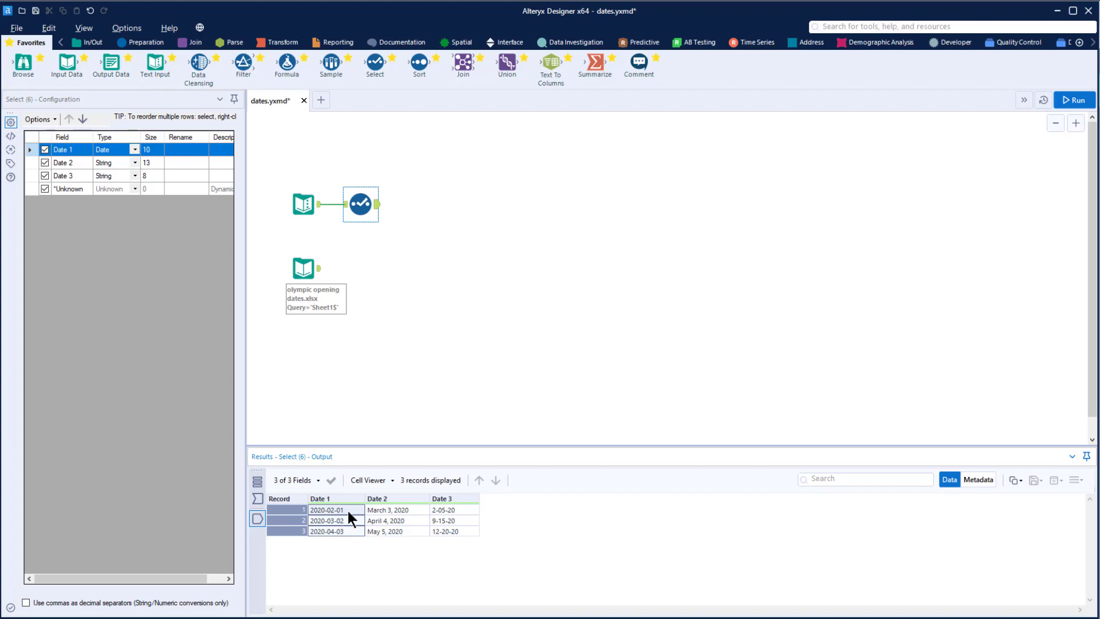
pyautogui.click(135, 150)
pyautogui.click(124, 167)
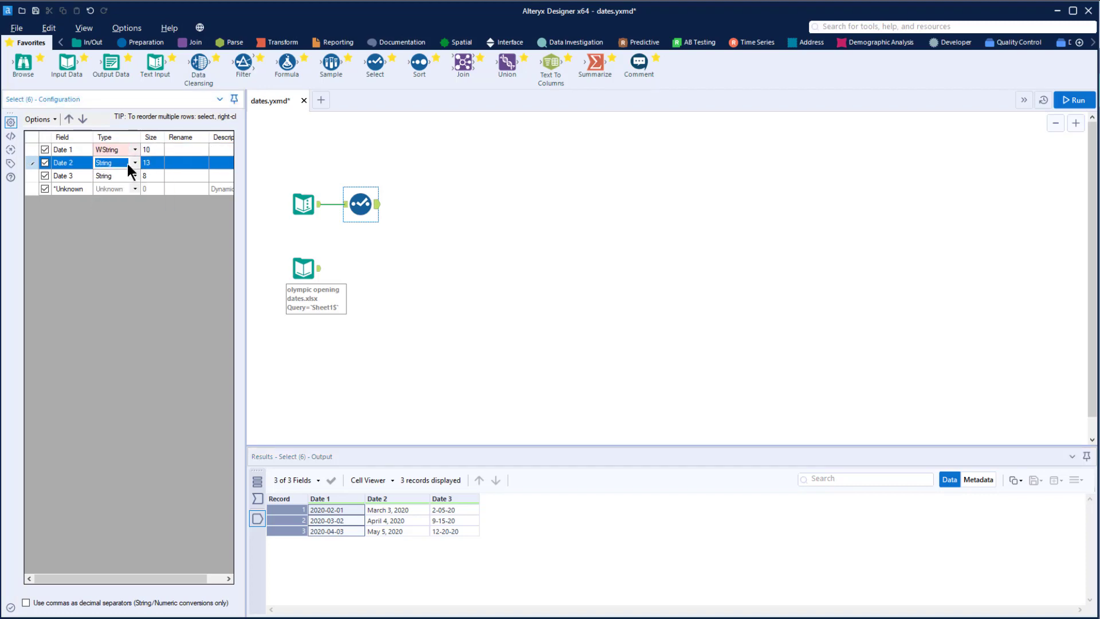
# Test a second Select tool with Date 1 set to Date, check the run messages, then delete it.
pyautogui.moveTo(366, 72); pyautogui.dragTo(432, 205)
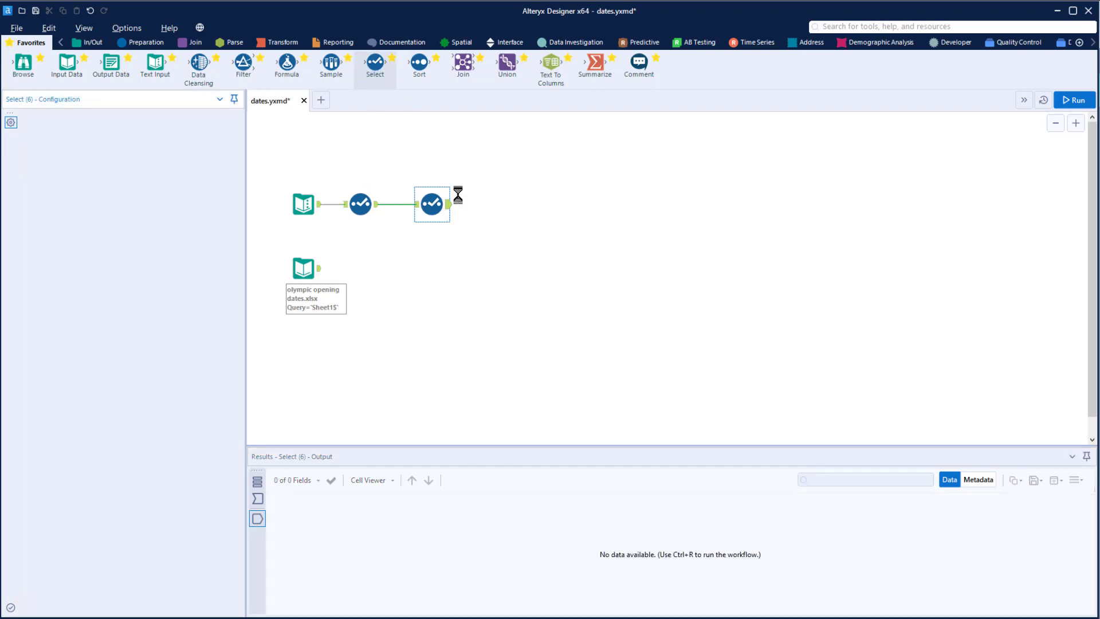
pyautogui.click(1074, 101)
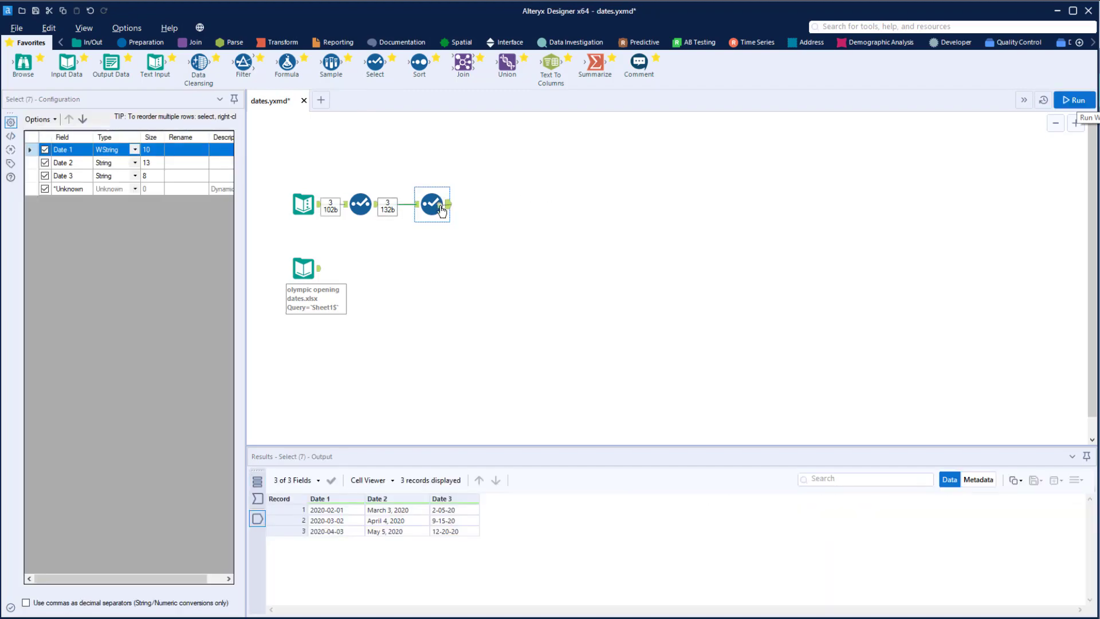
pyautogui.click(136, 150)
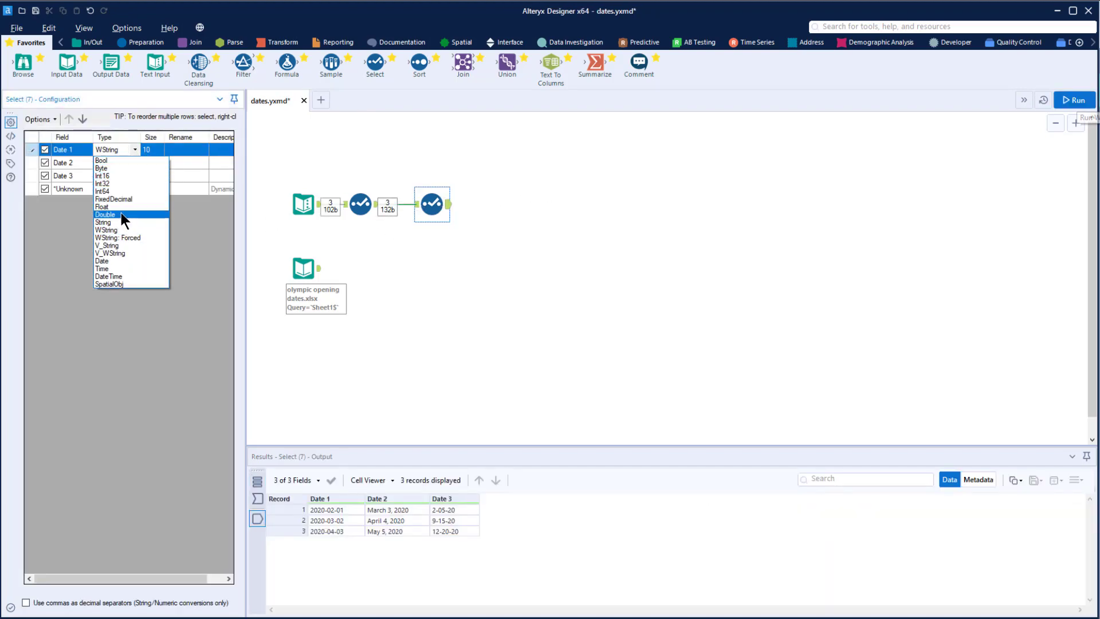
pyautogui.click(113, 261)
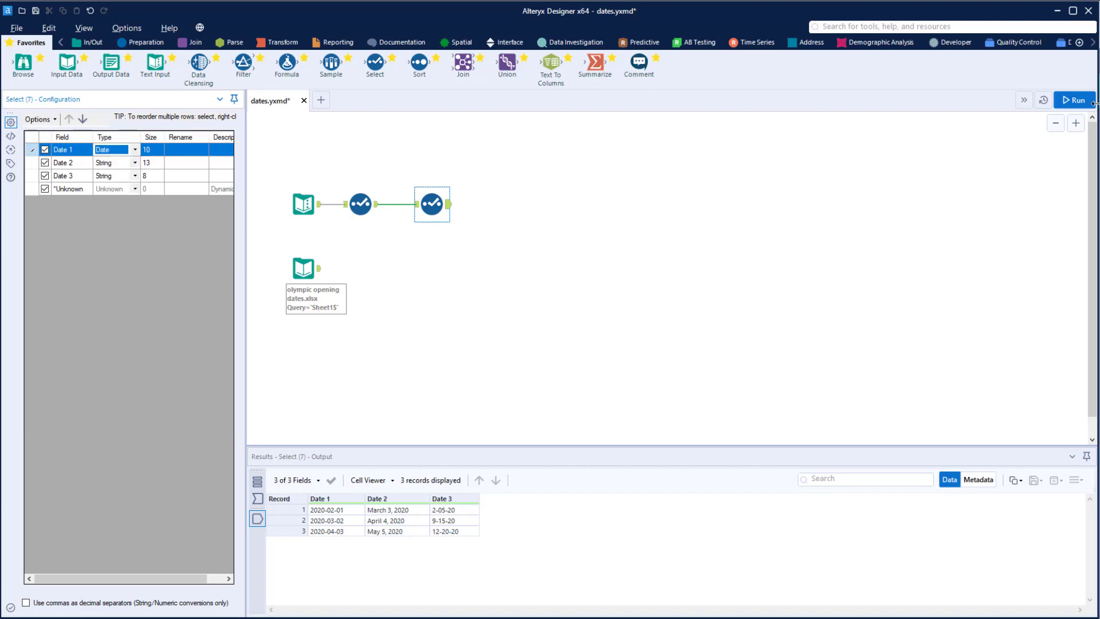
pyautogui.click(1073, 101)
pyautogui.click(454, 209)
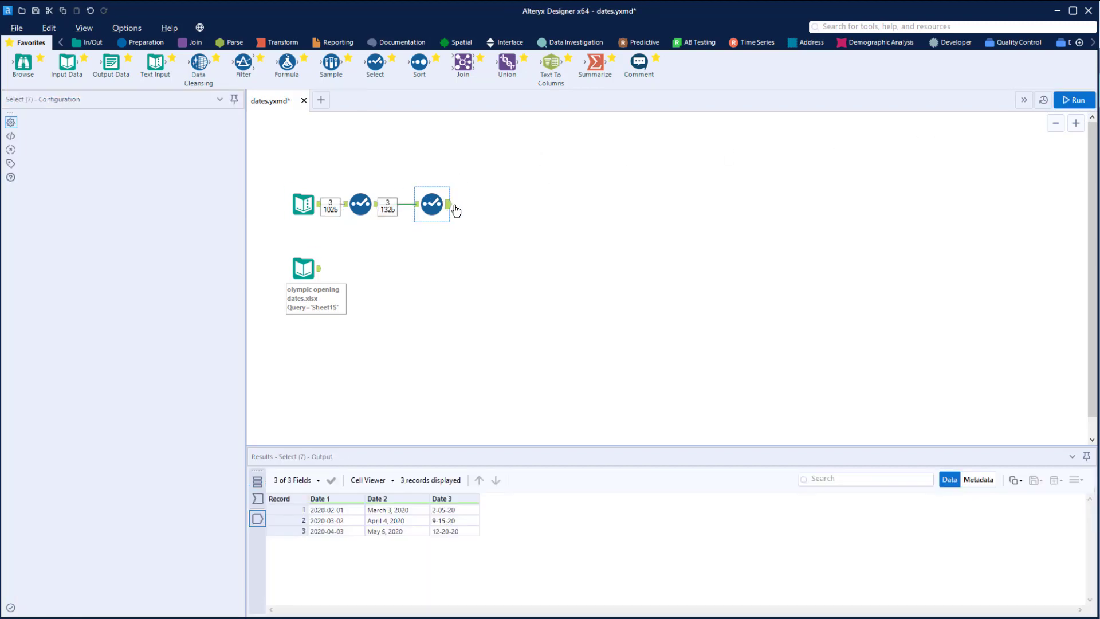
pyautogui.click(433, 221)
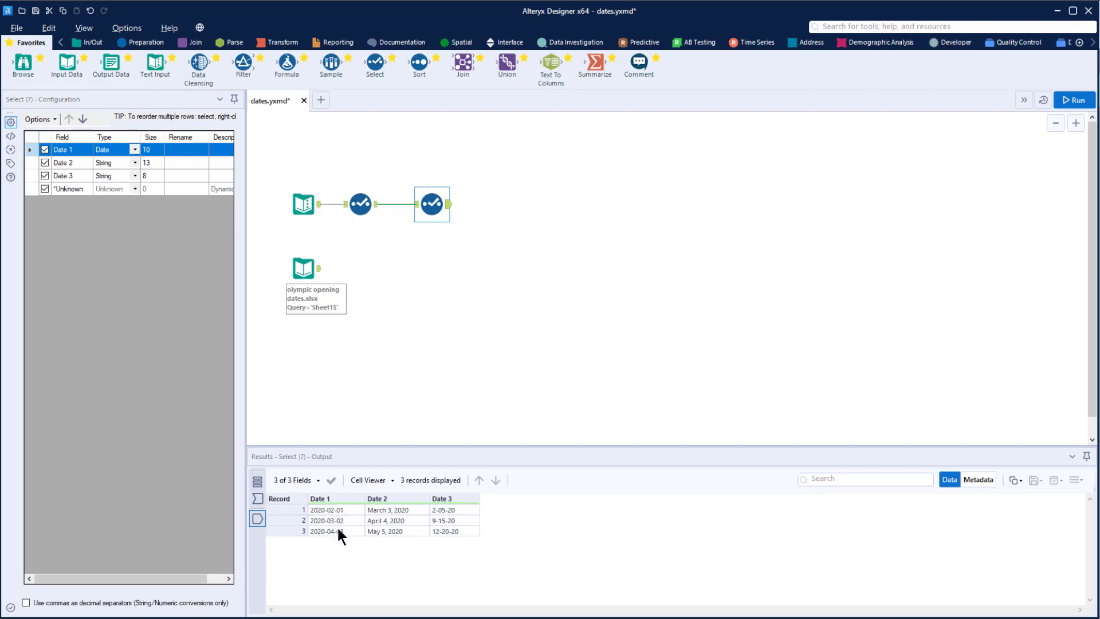
pyautogui.press('Delete')
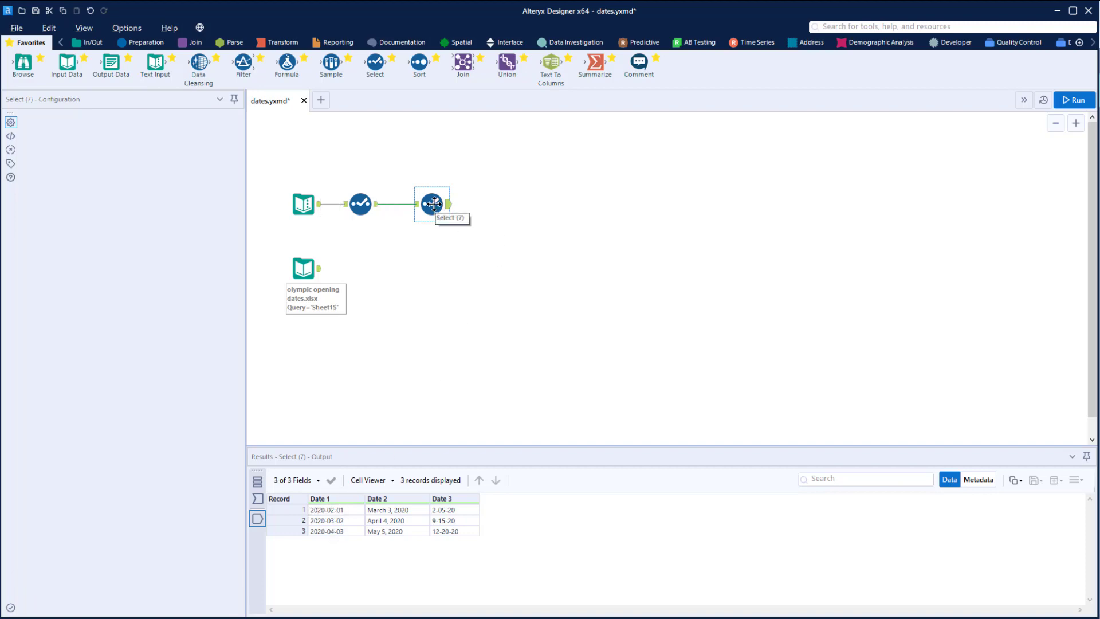
# In the Select tool, change the types of Date 2 and Date 3 to Date.
pyautogui.click(361, 204)
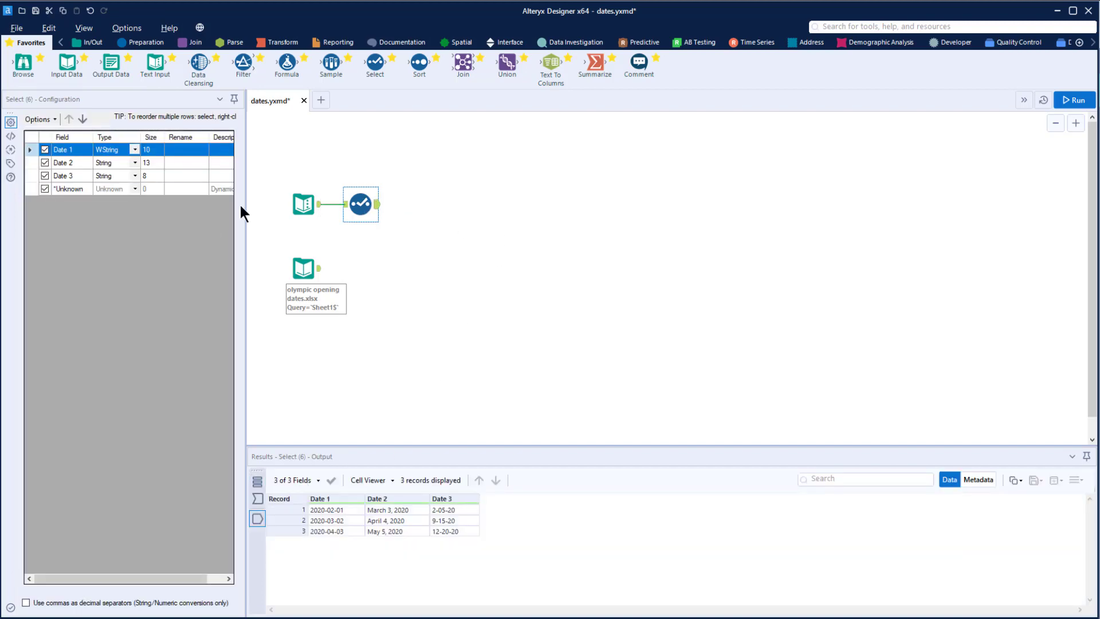
pyautogui.click(133, 162)
pyautogui.click(119, 273)
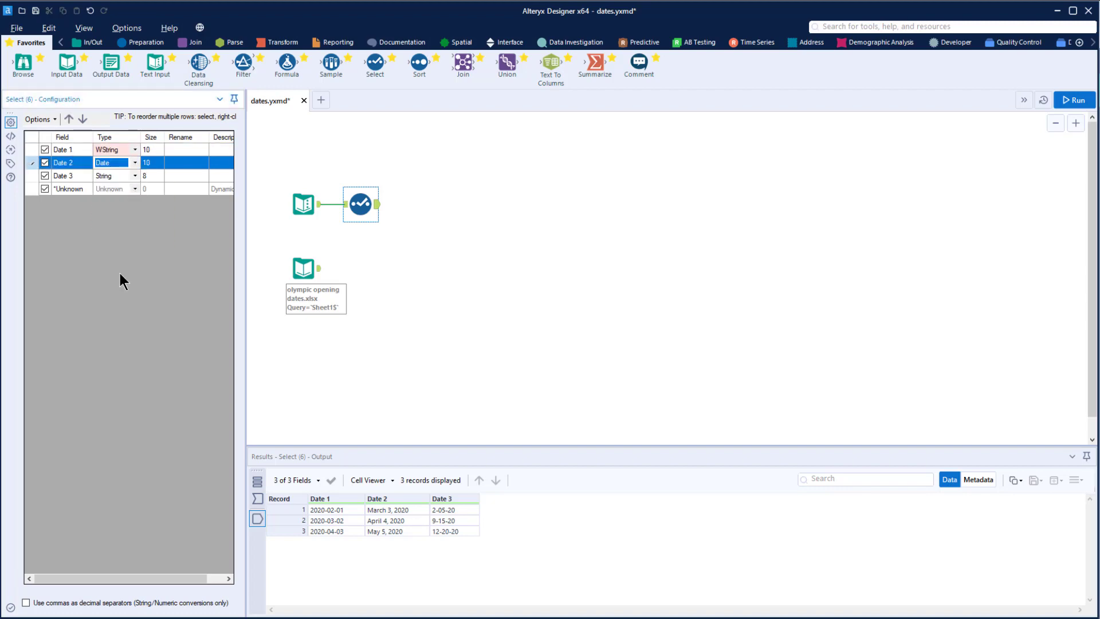
pyautogui.click(135, 175)
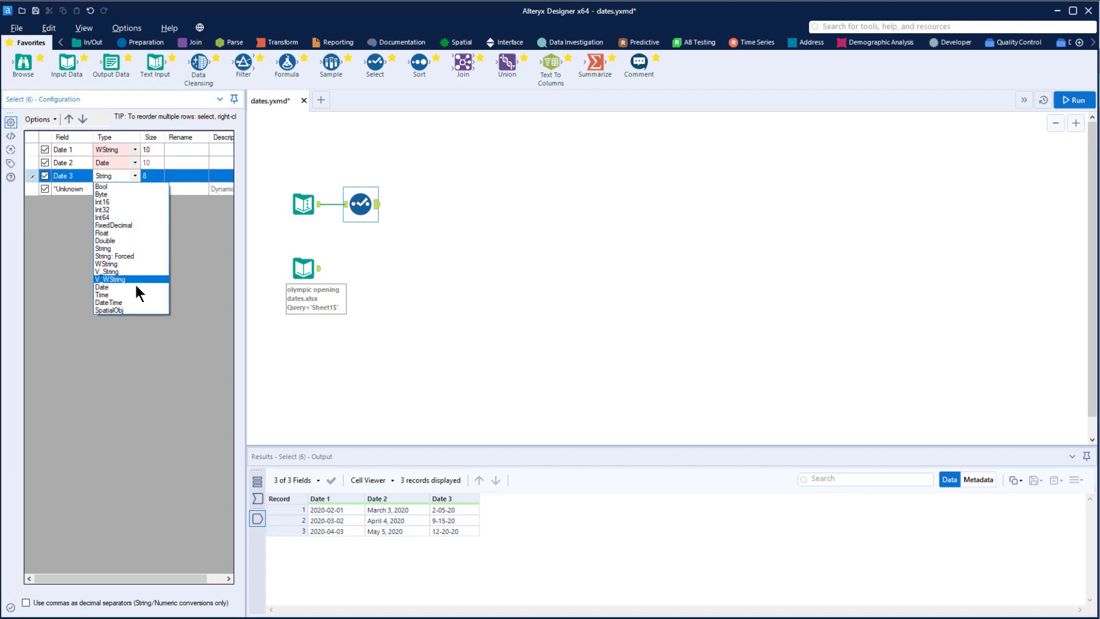
pyautogui.click(135, 285)
# Run the workflow and inspect the Null Date 2 and Date 3 output values.
pyautogui.click(1067, 100)
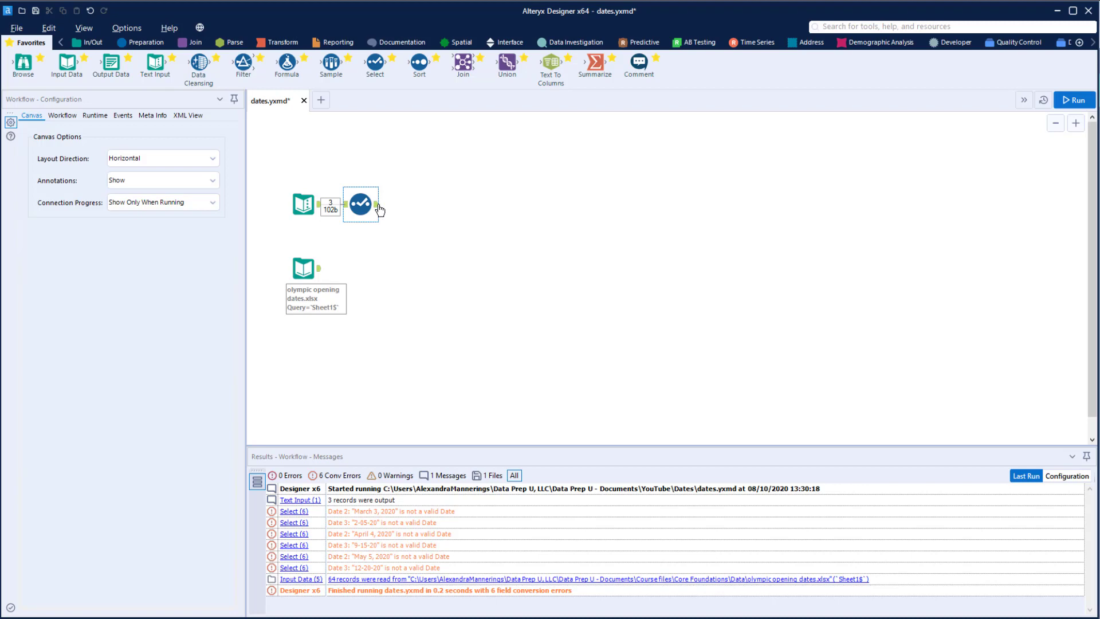
pyautogui.click(360, 203)
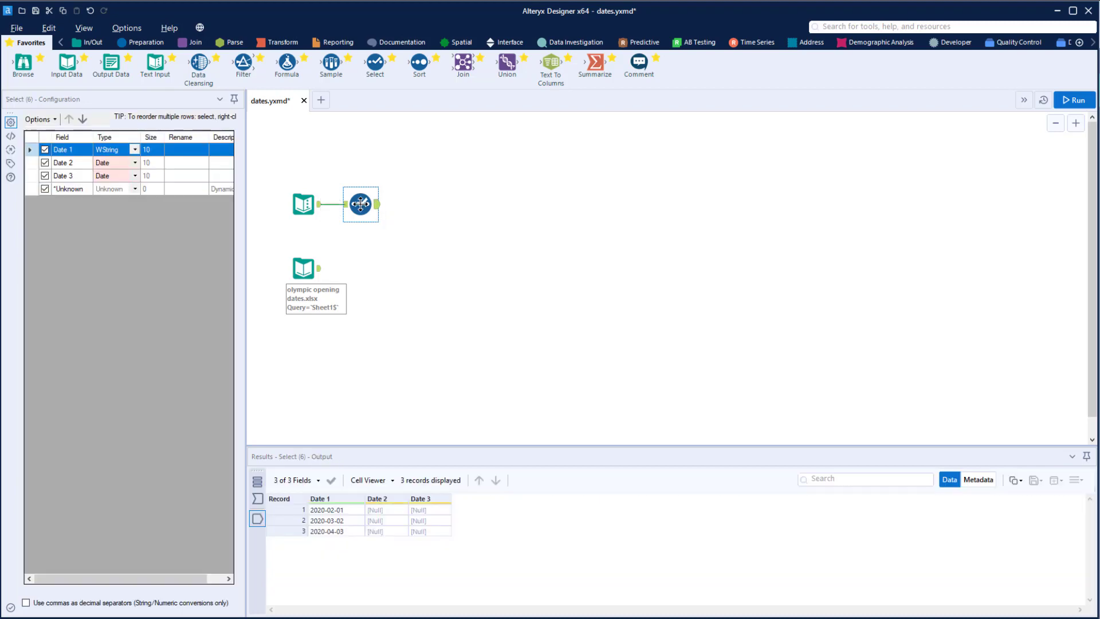
pyautogui.moveTo(383, 508); pyautogui.dragTo(448, 539)
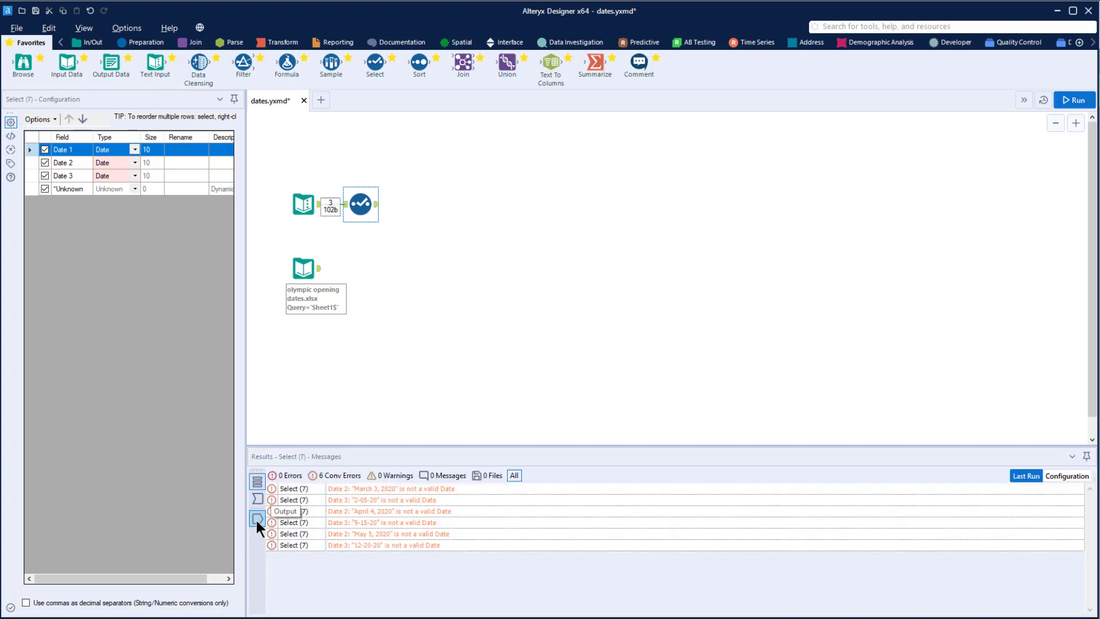
pyautogui.click(257, 518)
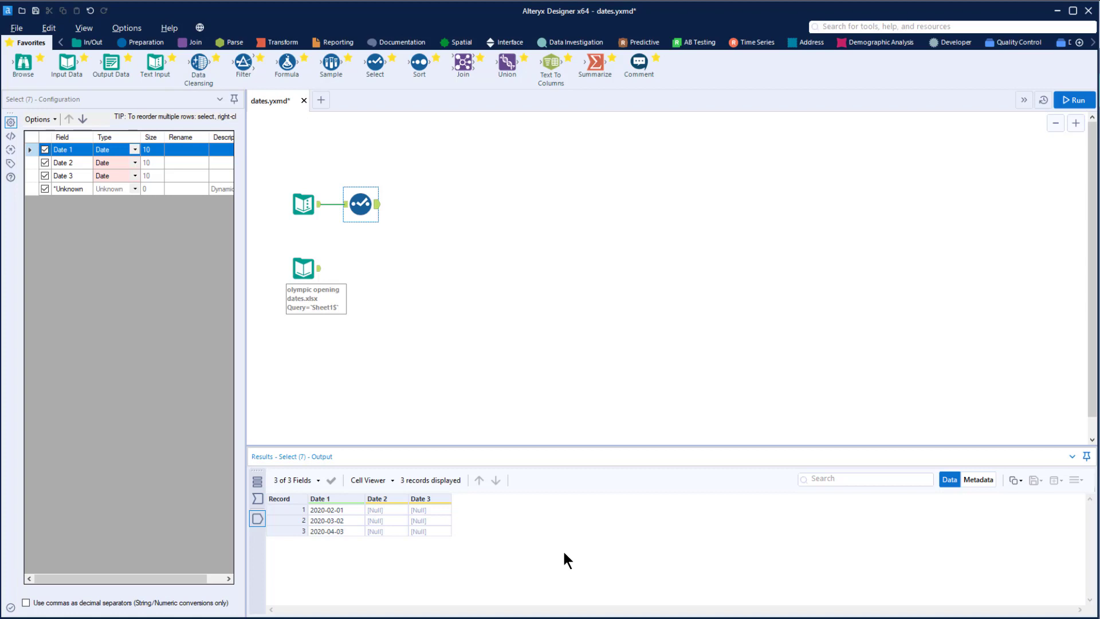
pyautogui.click(366, 202)
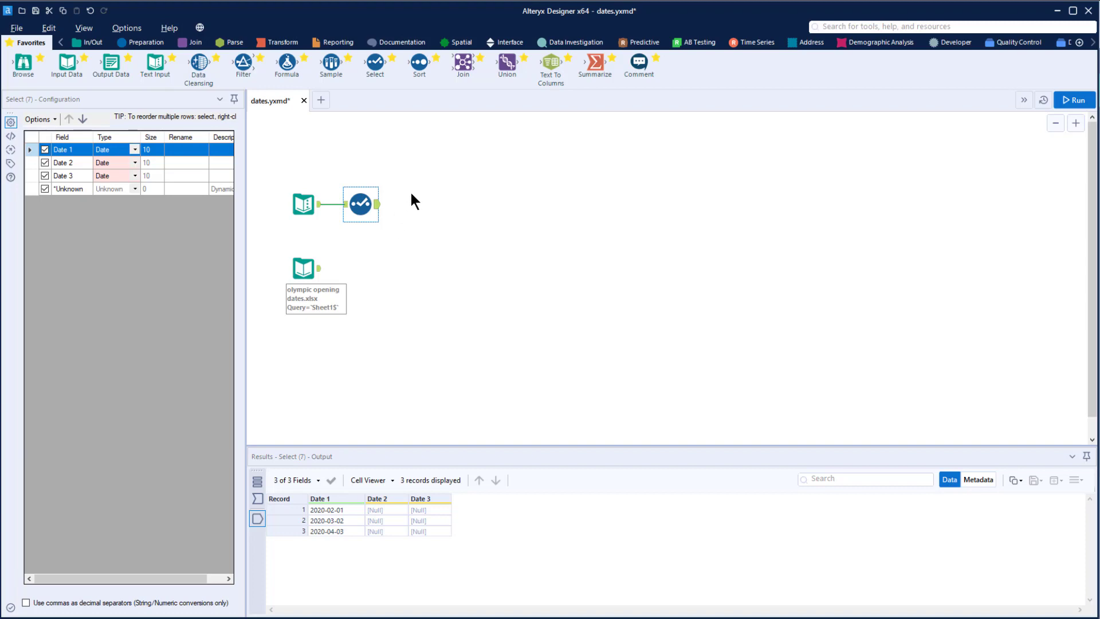
# Delete the Select tool and add a DateTime tool from Parse after the Text Input.
pyautogui.press('Delete')
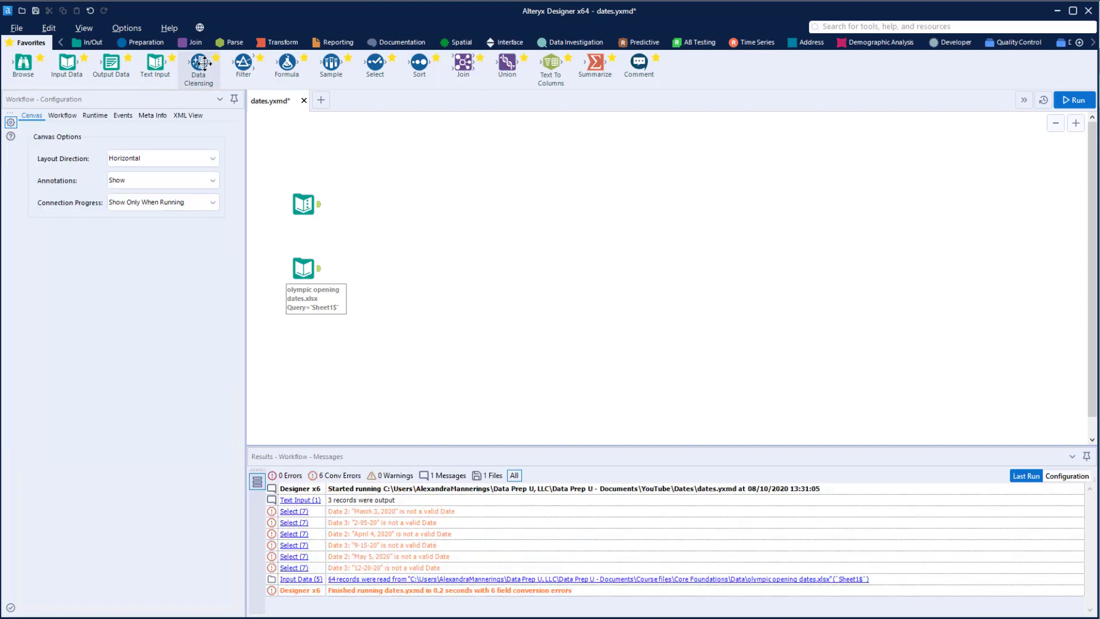
pyautogui.click(129, 44)
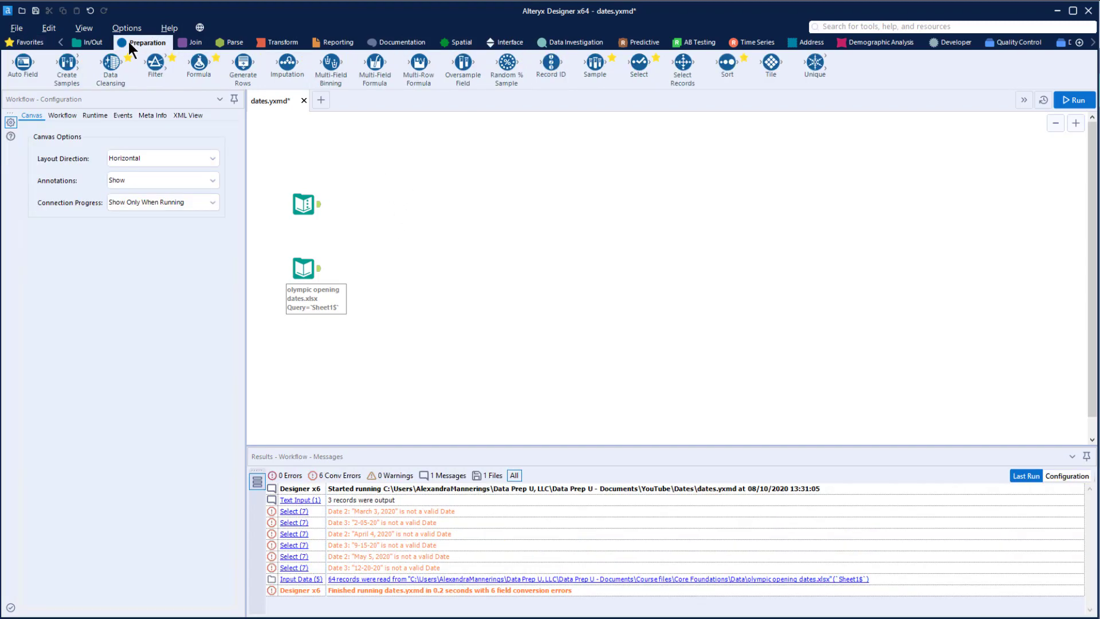
pyautogui.click(238, 42)
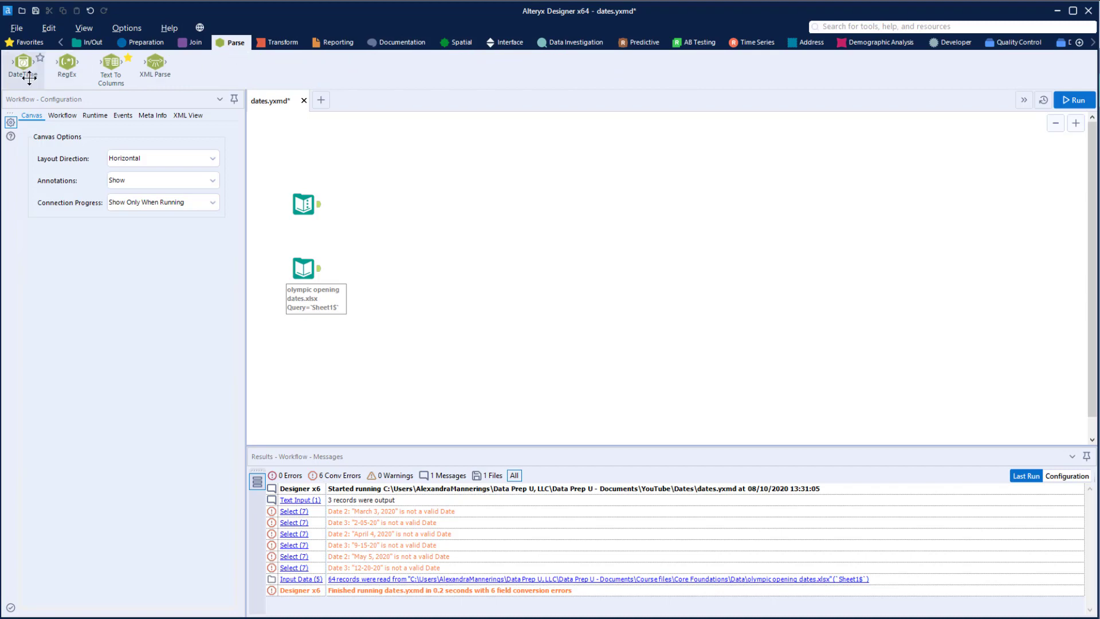
pyautogui.moveTo(29, 77); pyautogui.dragTo(359, 207)
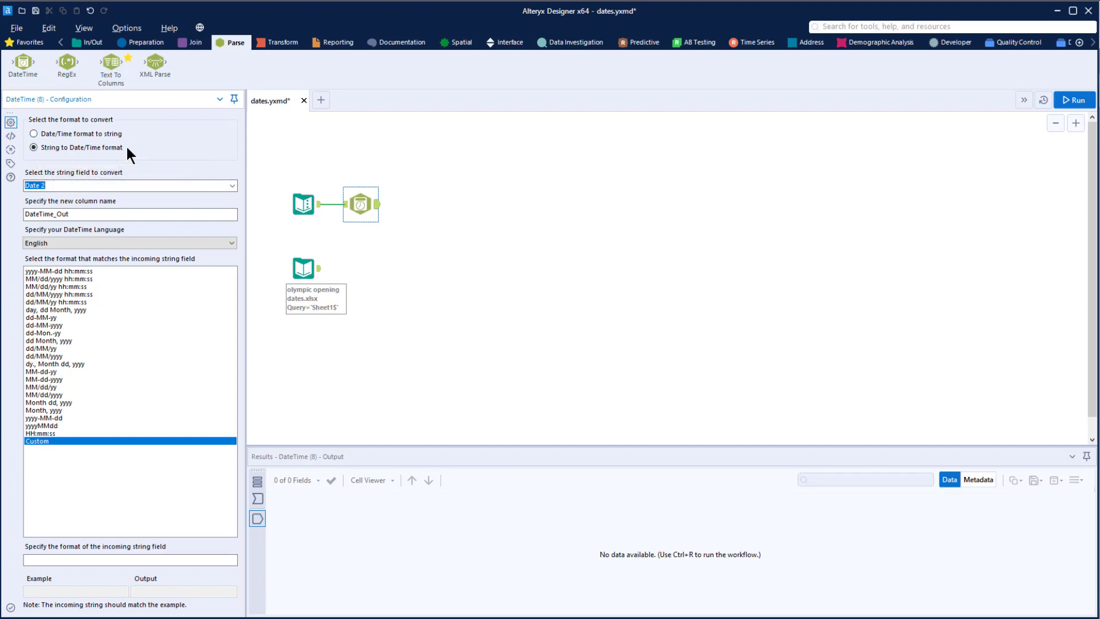
# Set the DateTime tool to convert Date 2 using the Month dd, yyyy format.
pyautogui.click(232, 185)
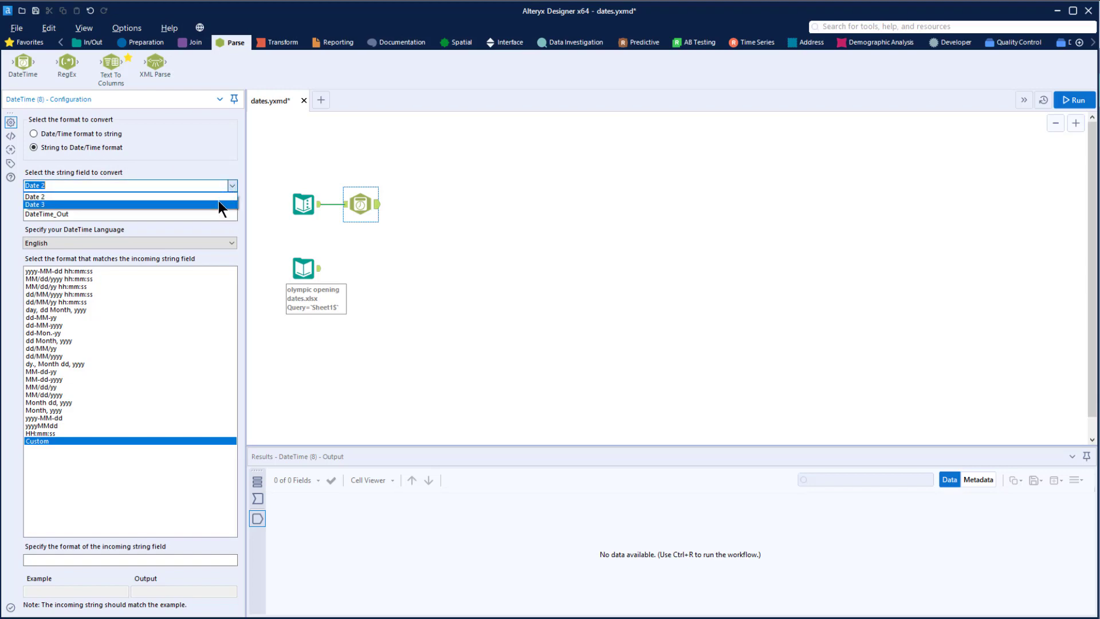
pyautogui.click(218, 198)
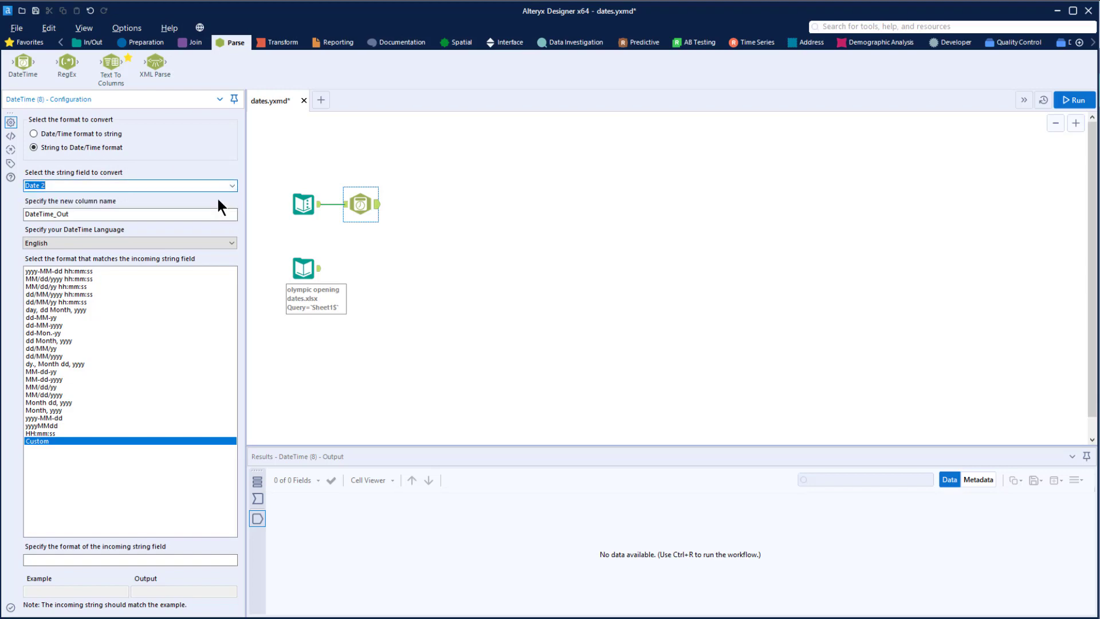
pyautogui.click(256, 496)
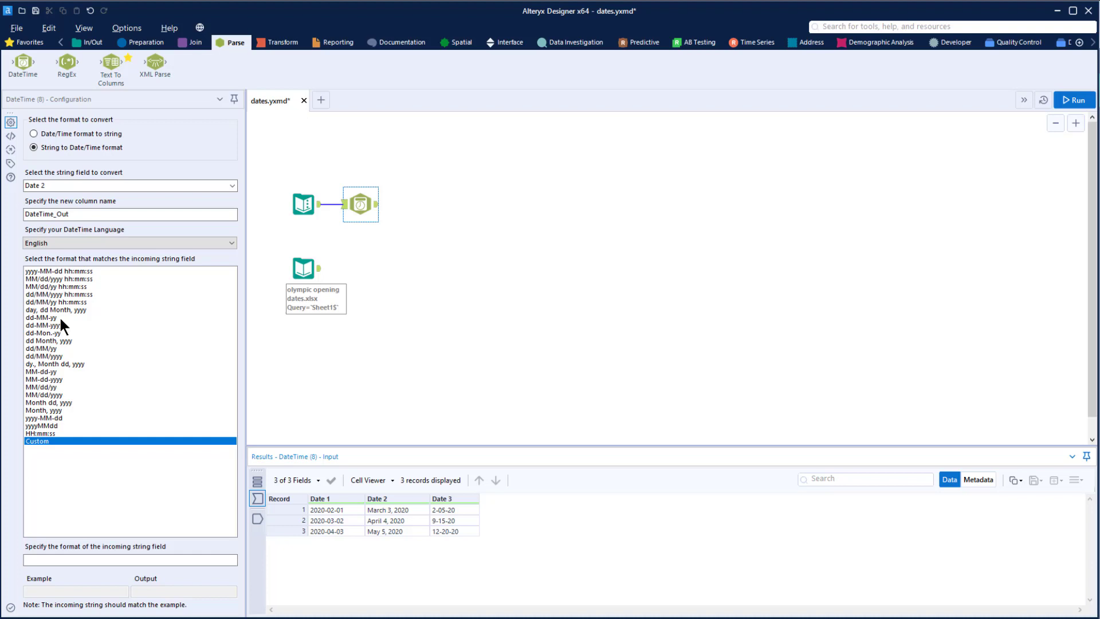
pyautogui.click(55, 402)
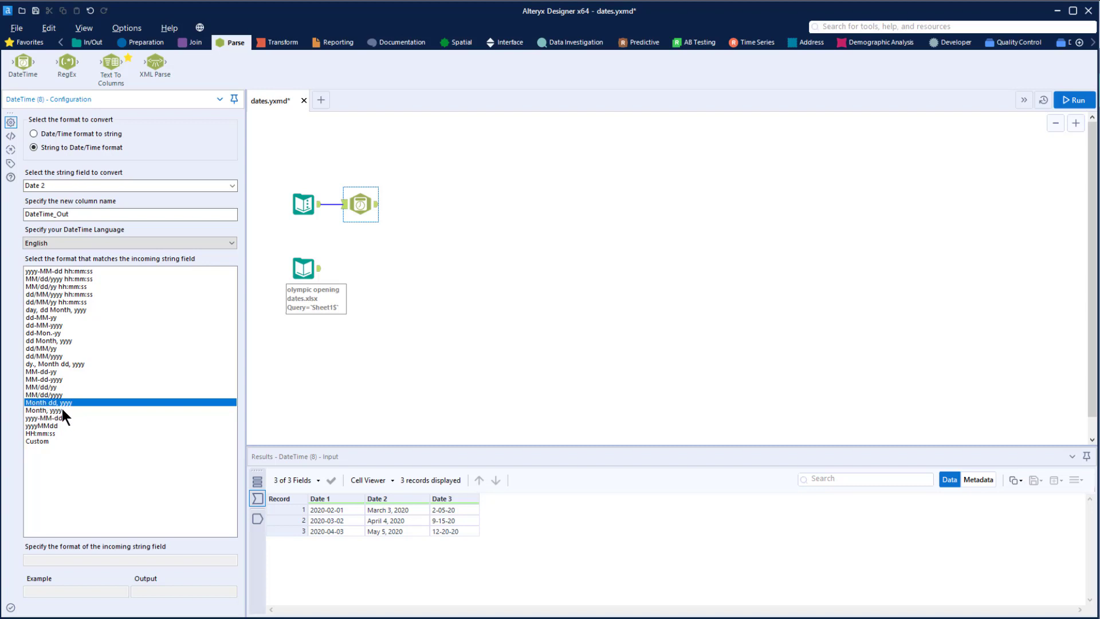
# Try the dd Month, yyyy format on Date 2, see Null DateTime_Out values, then revert to Month dd, yyyy.
pyautogui.click(377, 205)
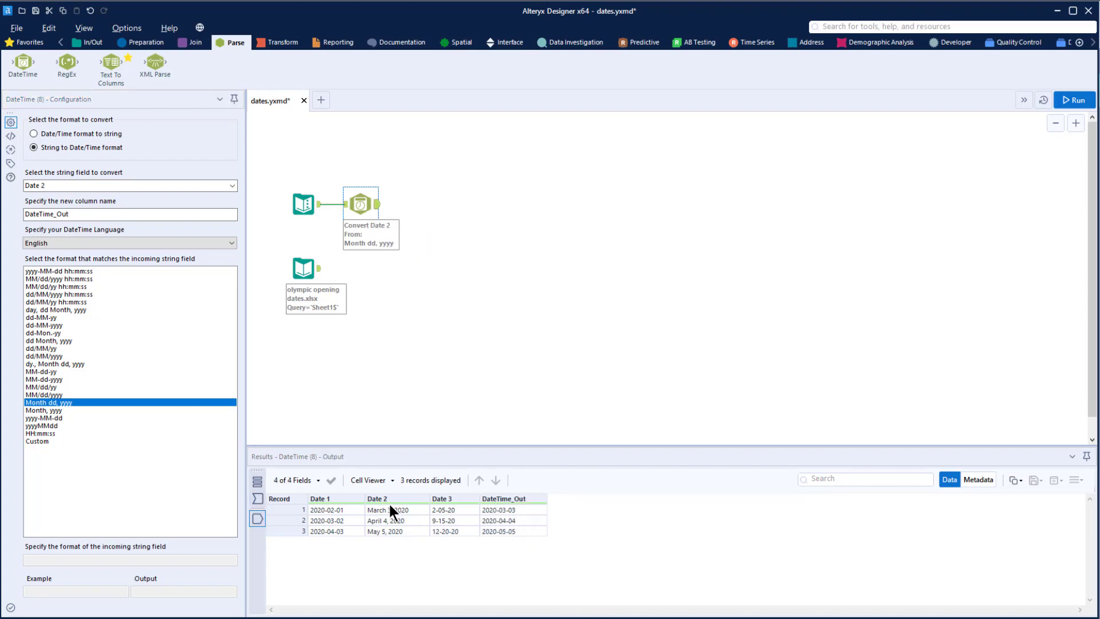
pyautogui.click(63, 341)
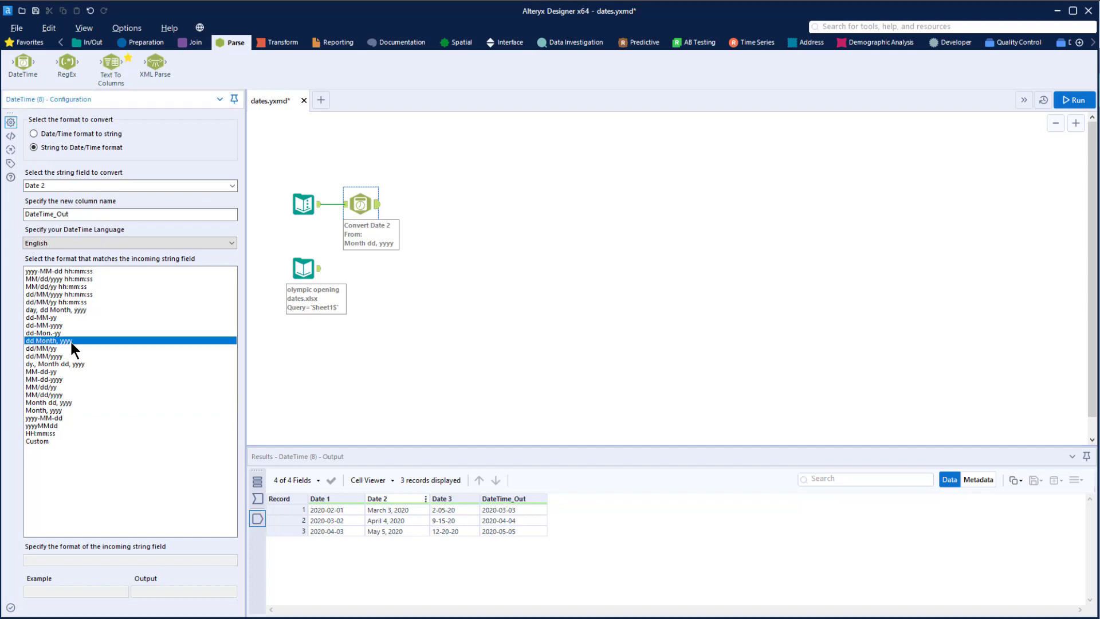
pyautogui.click(1072, 106)
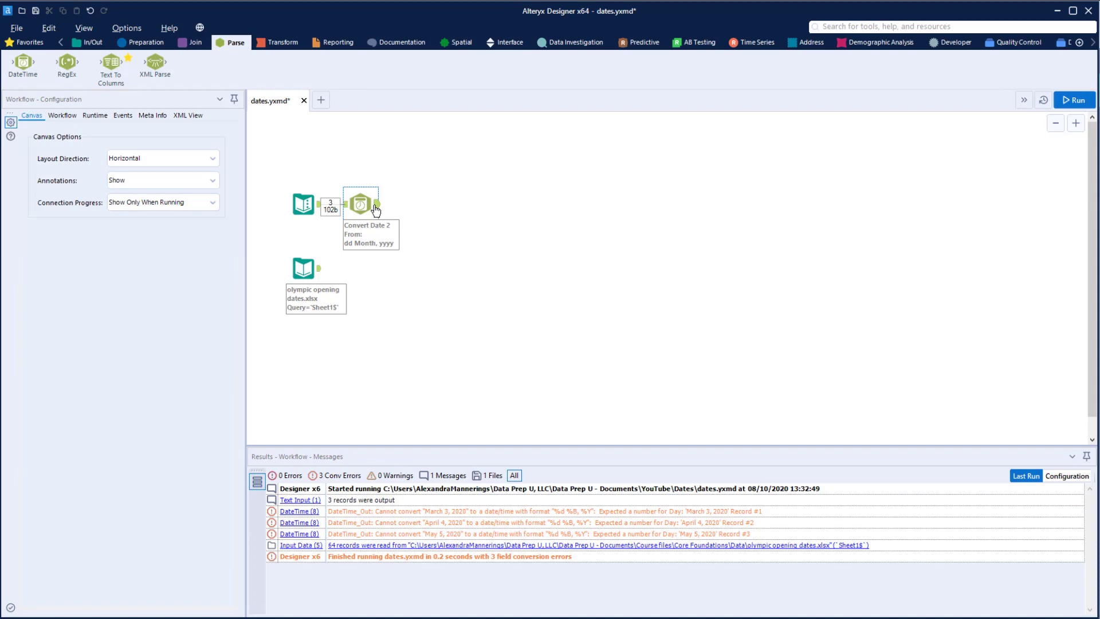
pyautogui.click(376, 209)
pyautogui.moveTo(511, 507); pyautogui.dragTo(512, 532)
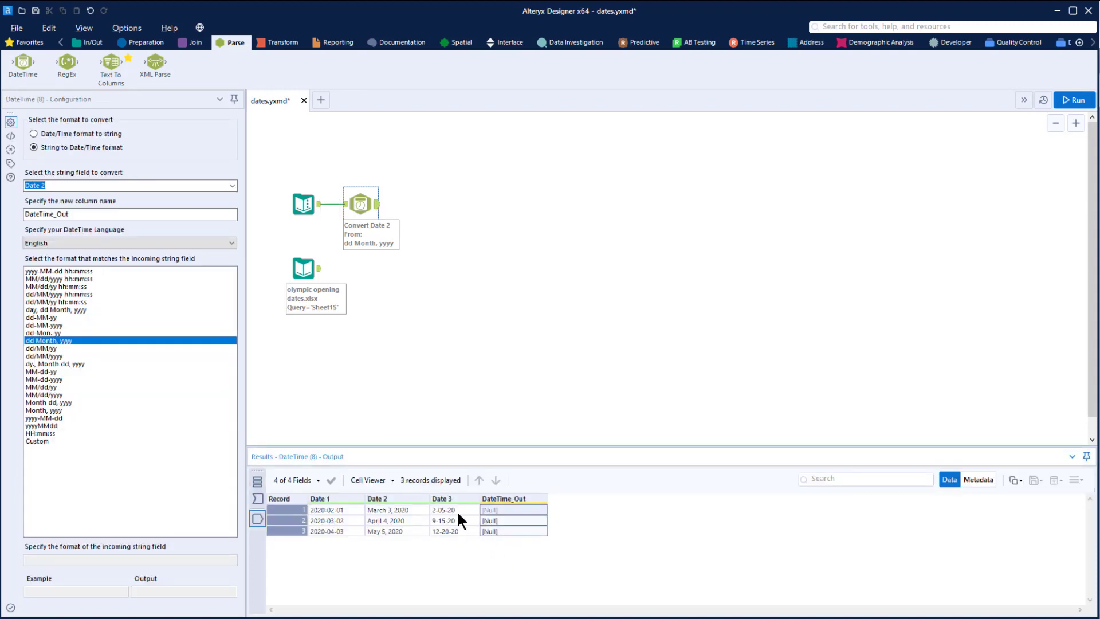
pyautogui.click(59, 402)
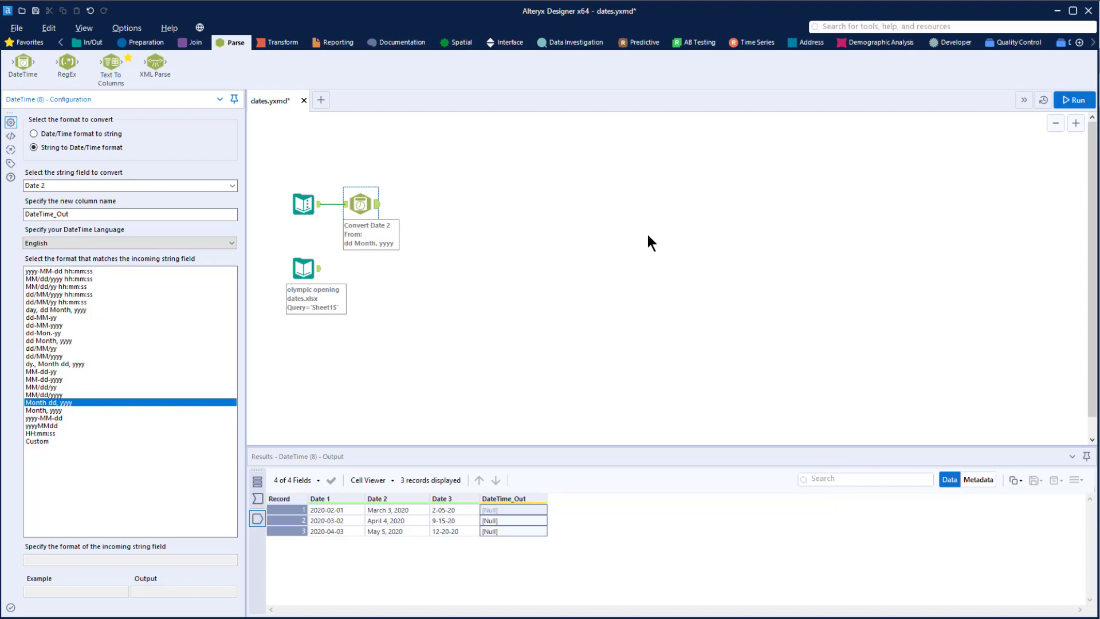
# Add a Formula tool after the DateTime tool and insert the DateTimeParse(dt,f) function.
pyautogui.click(129, 41)
pyautogui.moveTo(195, 69); pyautogui.dragTo(418, 204)
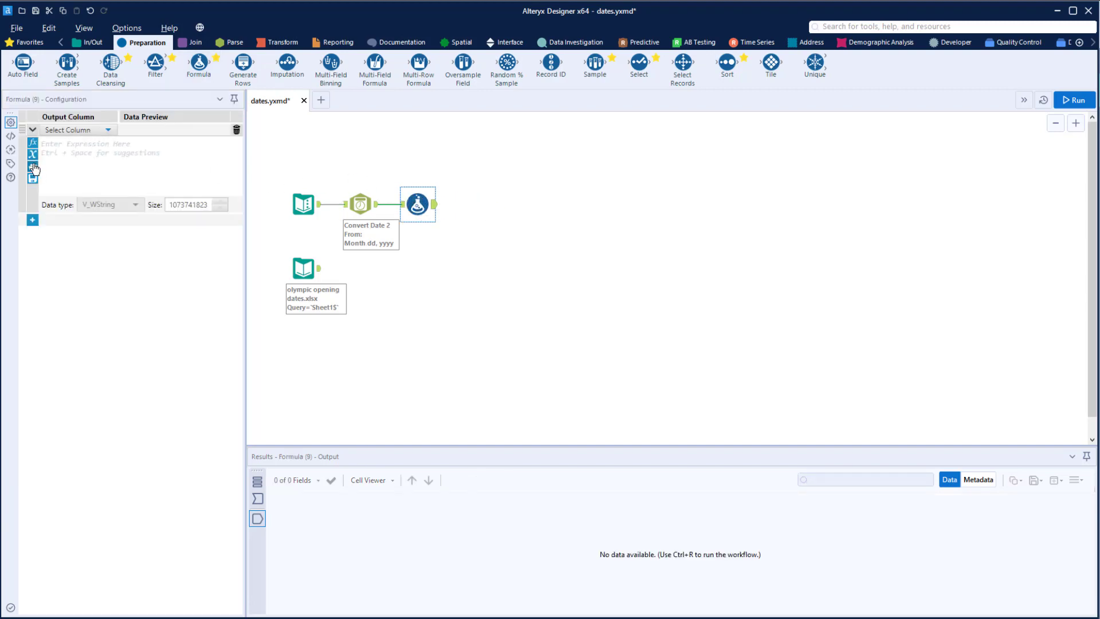
pyautogui.click(32, 143)
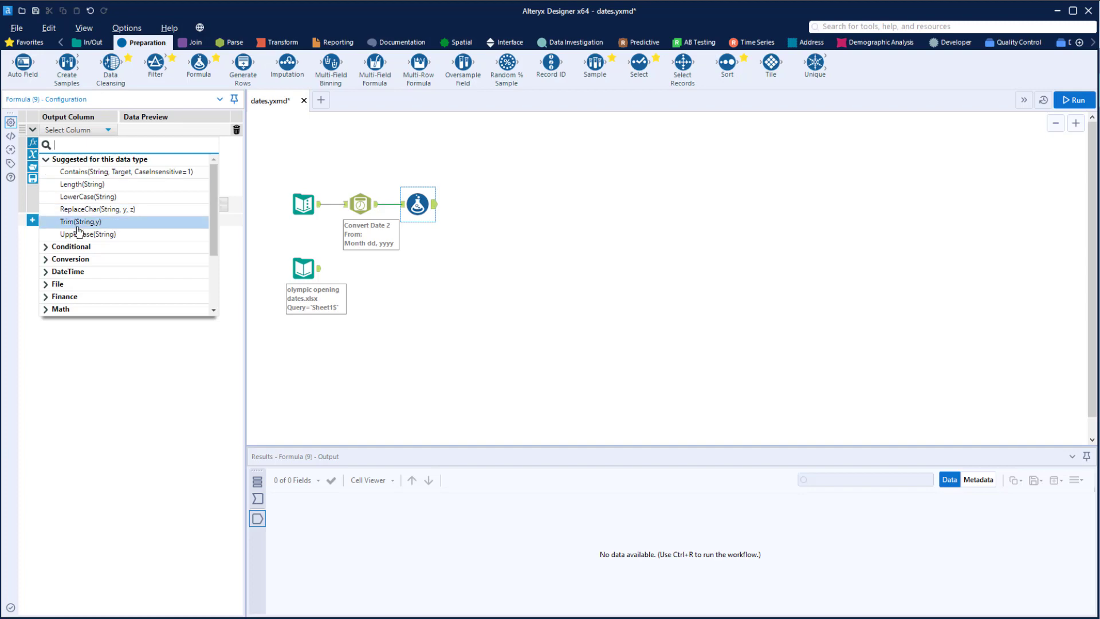
pyautogui.click(80, 271)
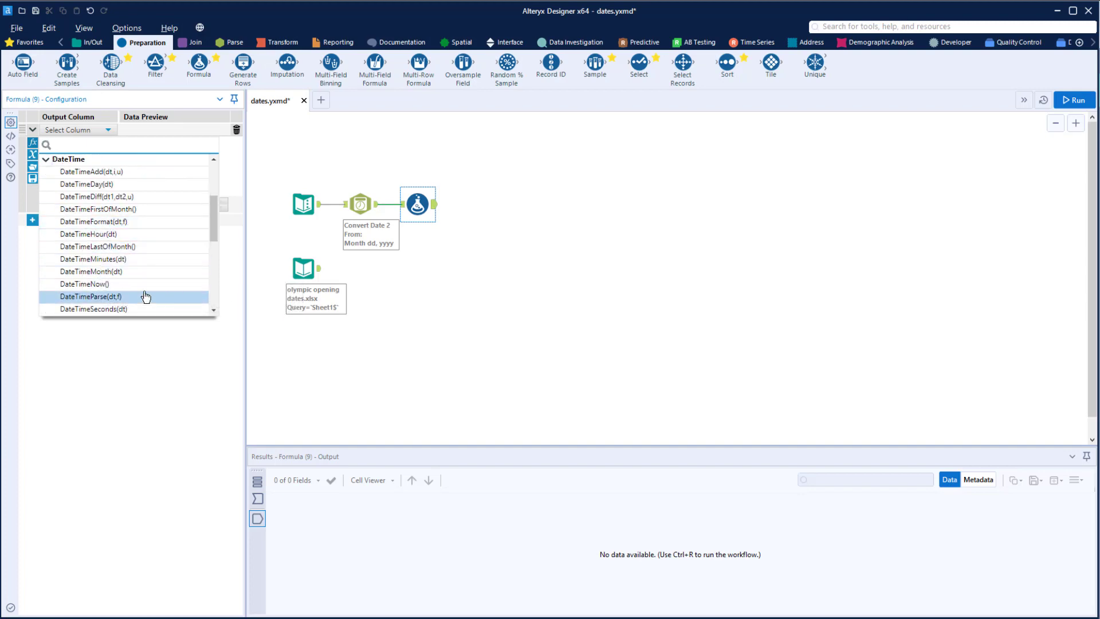
pyautogui.click(87, 297)
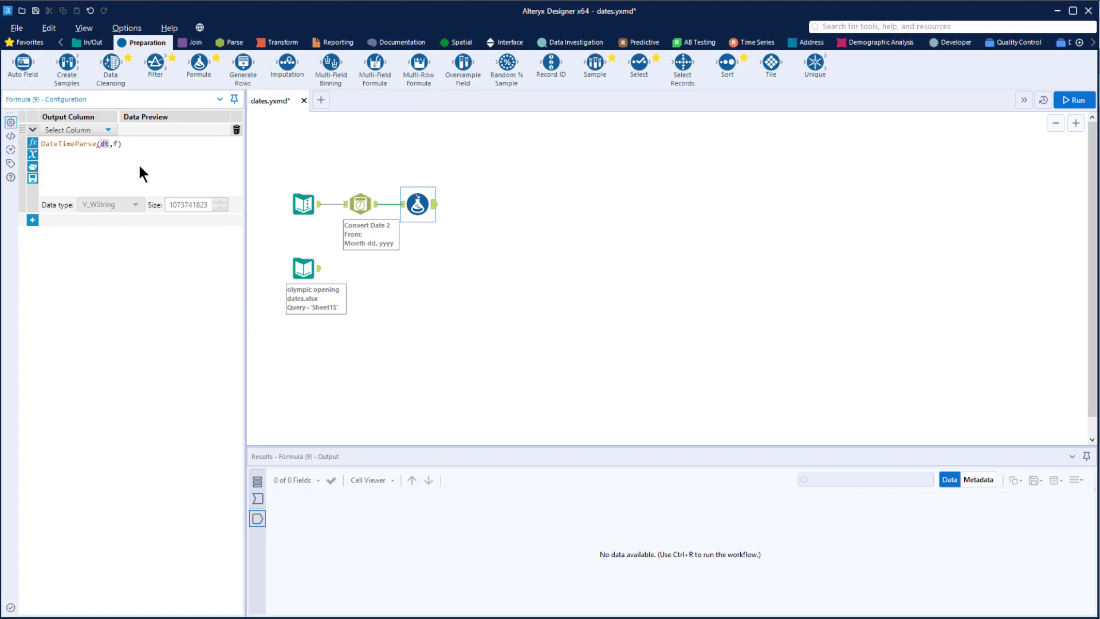
# Use [Date 2] as DateTimeParse's date argument, select the f placeholder, and switch to the DateTime Functions help page.
pyautogui.write('[')
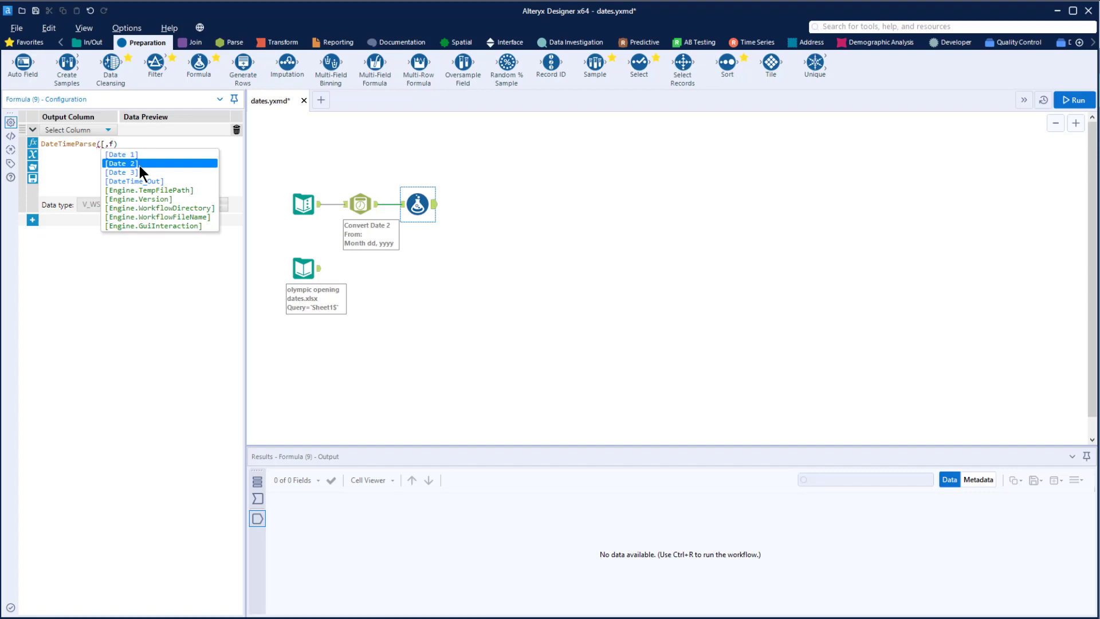
pyautogui.write('D')
pyautogui.click(141, 164)
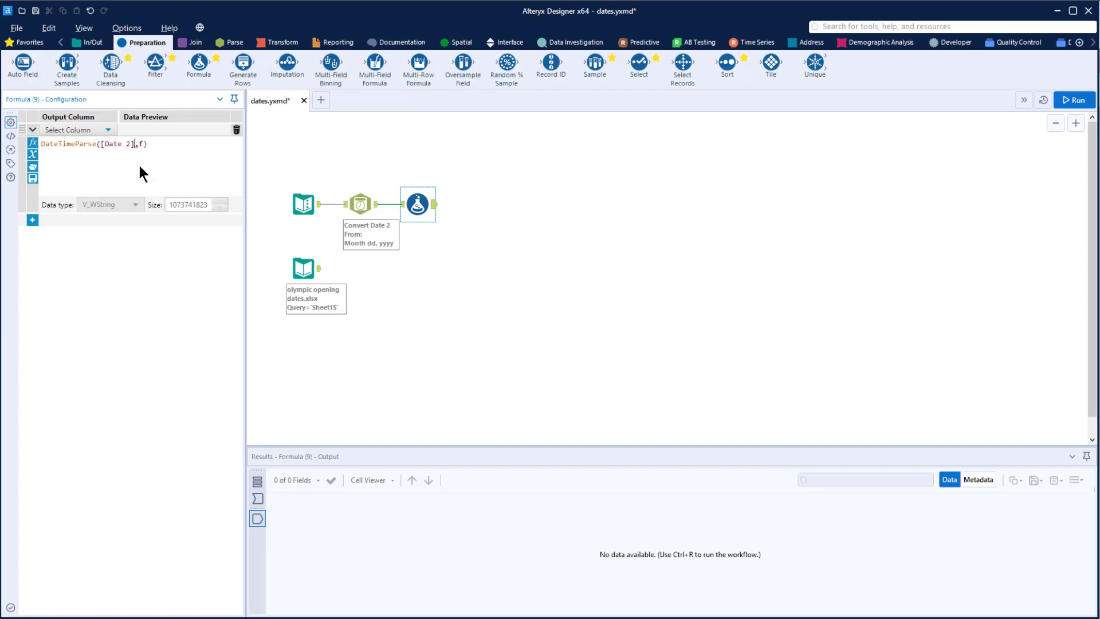
pyautogui.doubleClick(141, 144)
pyautogui.click(362, 205)
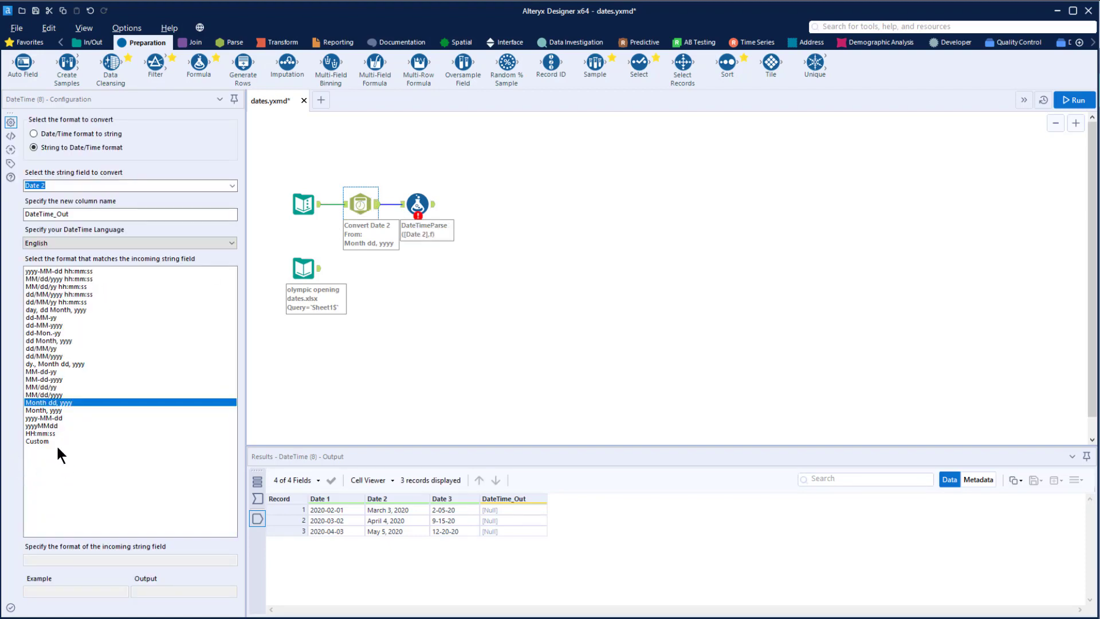
pyautogui.click(418, 204)
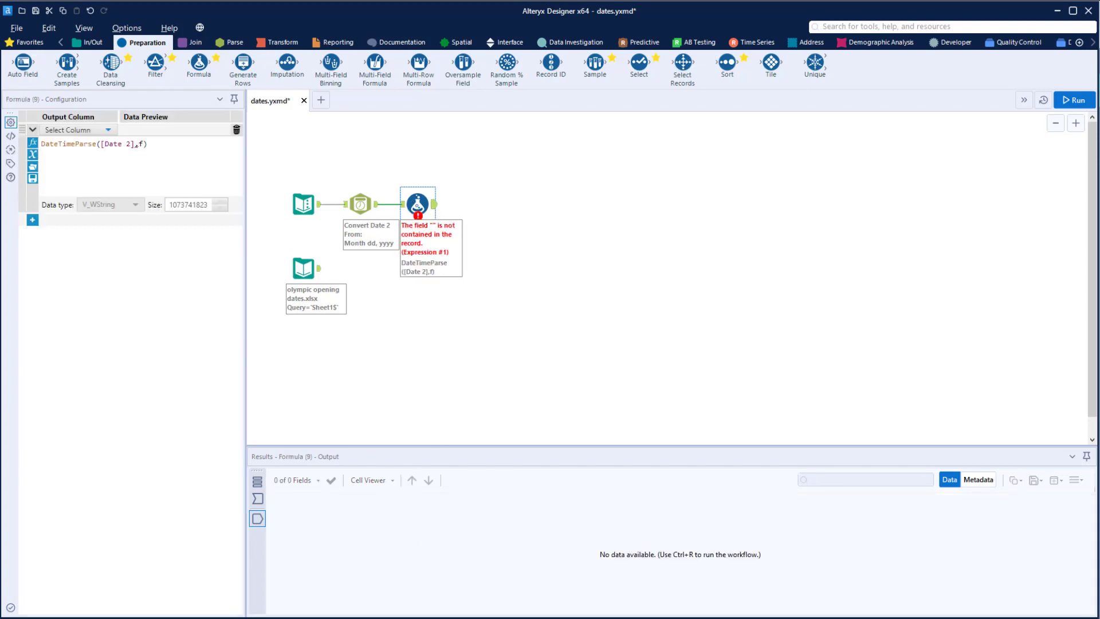
pyautogui.hotkey('alt', 'Tab')
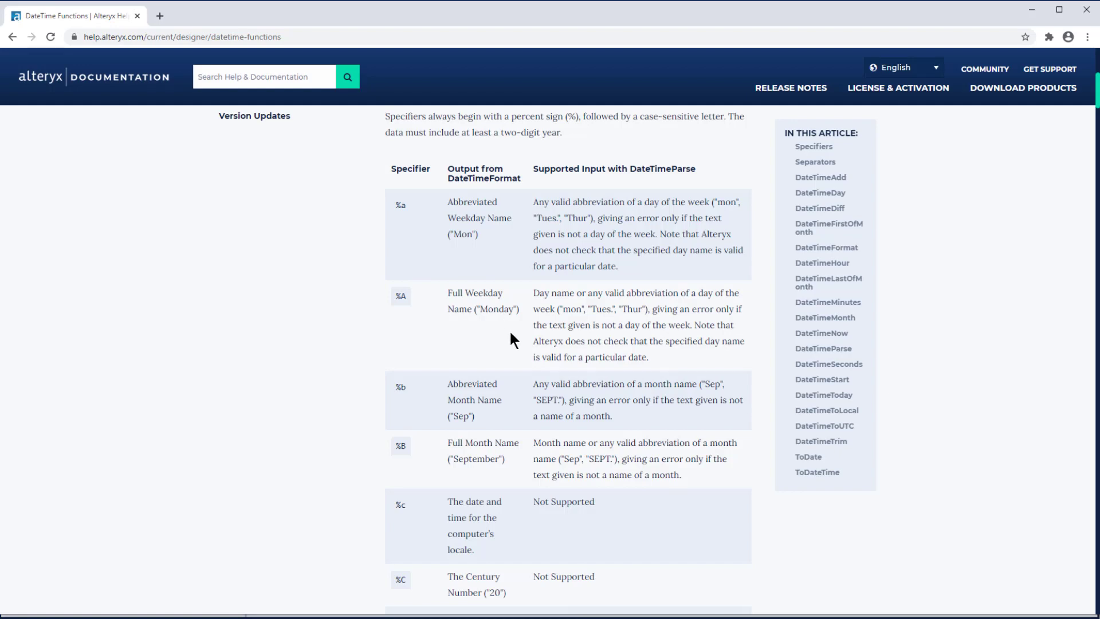
# Scroll the DateTime Functions help page to the specifier table and mark the %a entry.
pyautogui.scroll(5, 510, 329)
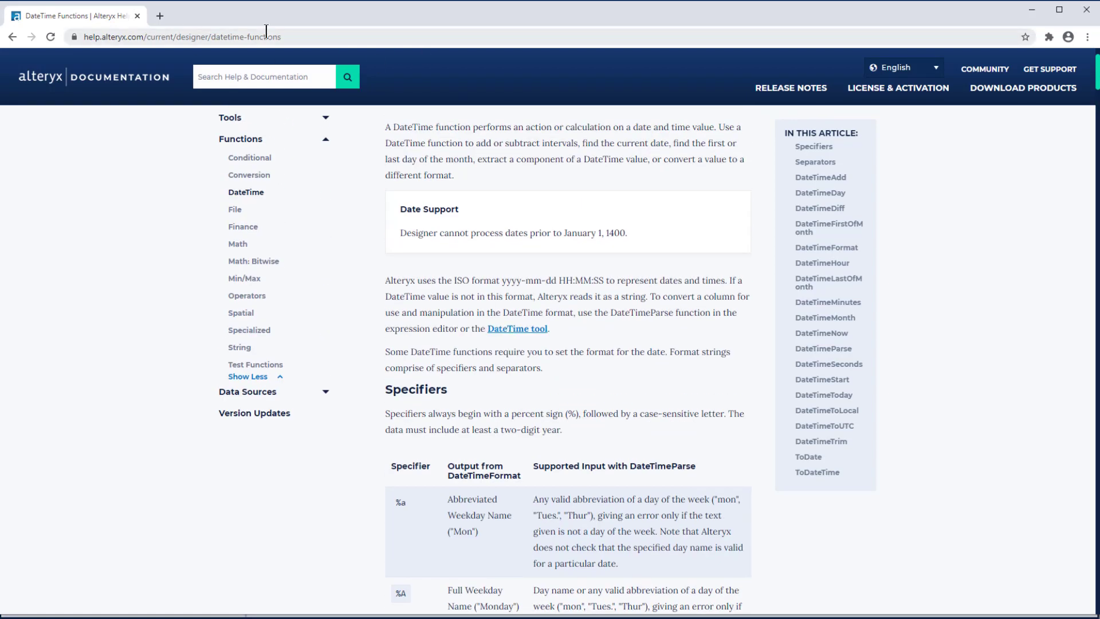
pyautogui.click(276, 37)
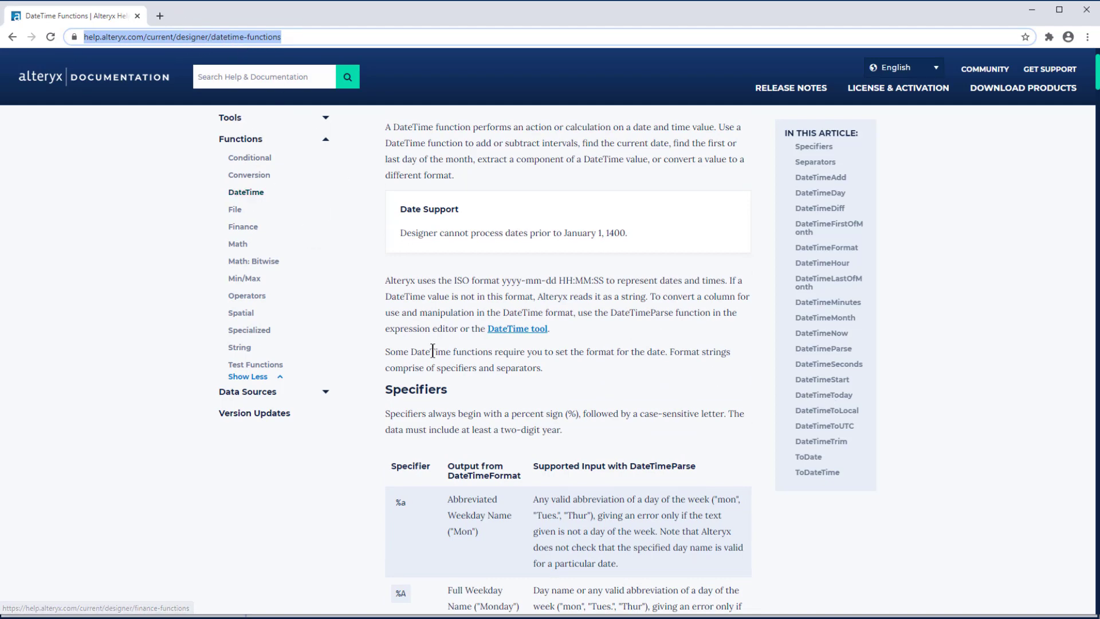
pyautogui.scroll(-5, 507, 451)
pyautogui.scroll(2, 506, 450)
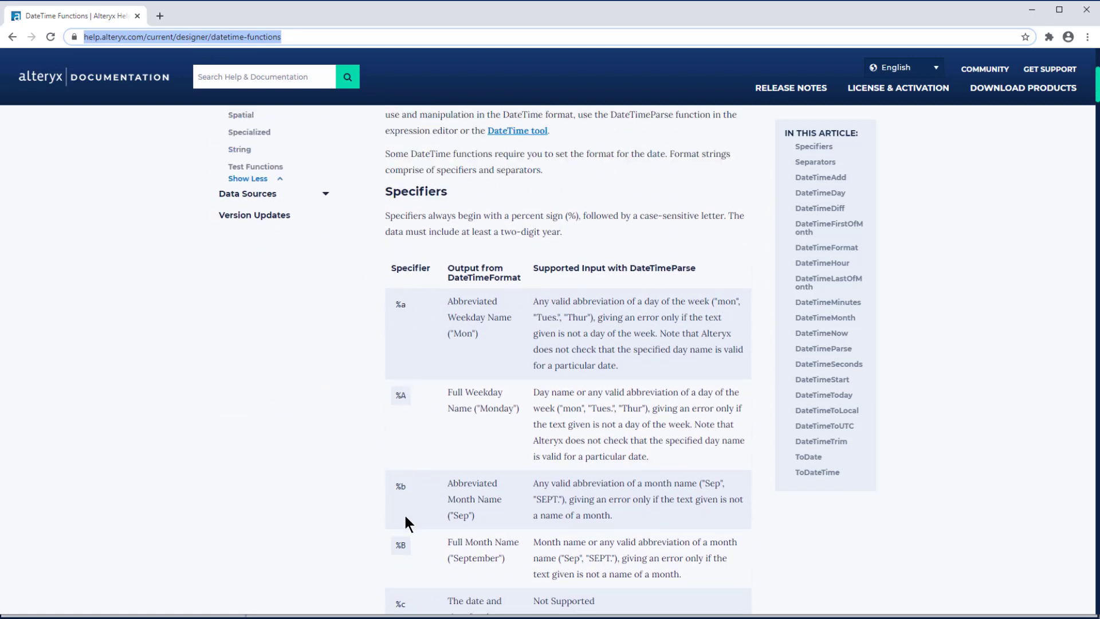
pyautogui.moveTo(407, 308); pyautogui.dragTo(399, 309)
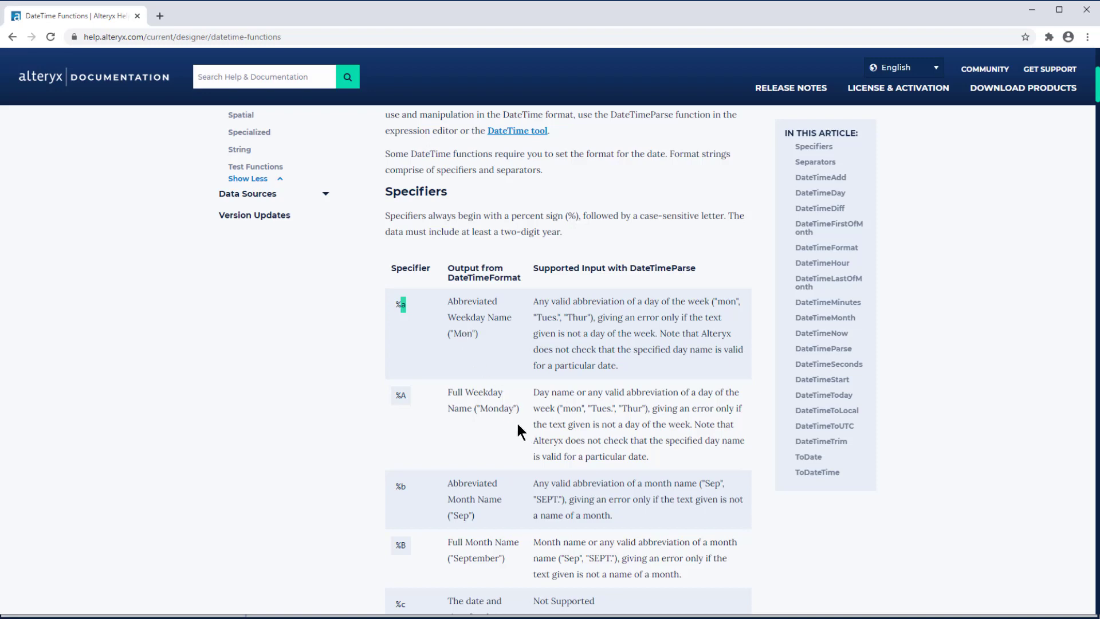
# Highlight the %B Full Month Name specifier and its "September" example.
pyautogui.scroll(-7, 520, 431)
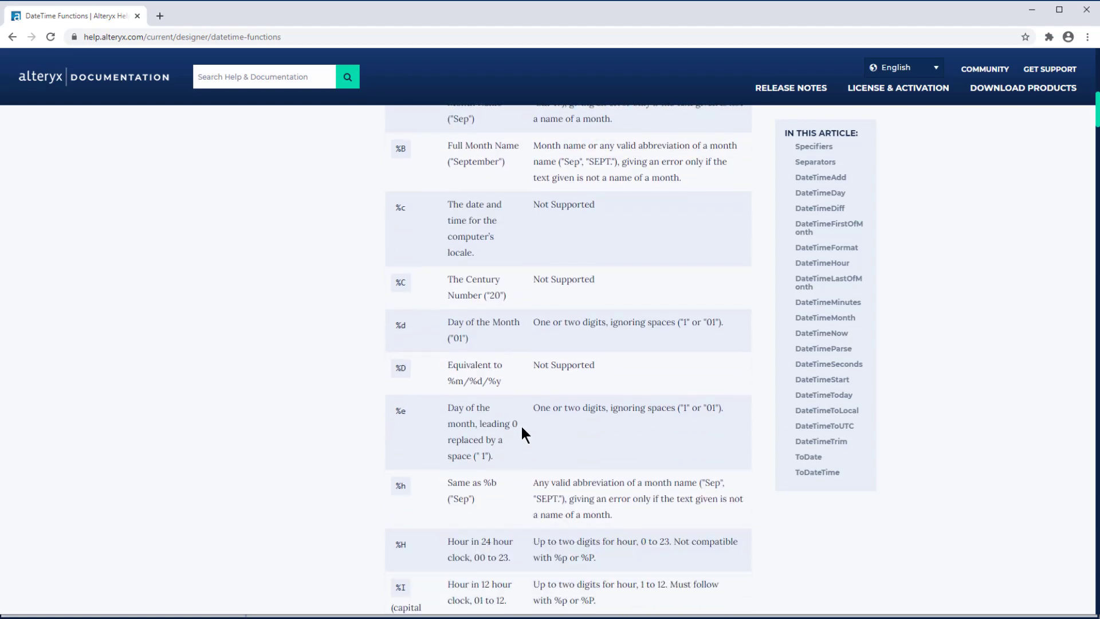
pyautogui.scroll(-2, 521, 434)
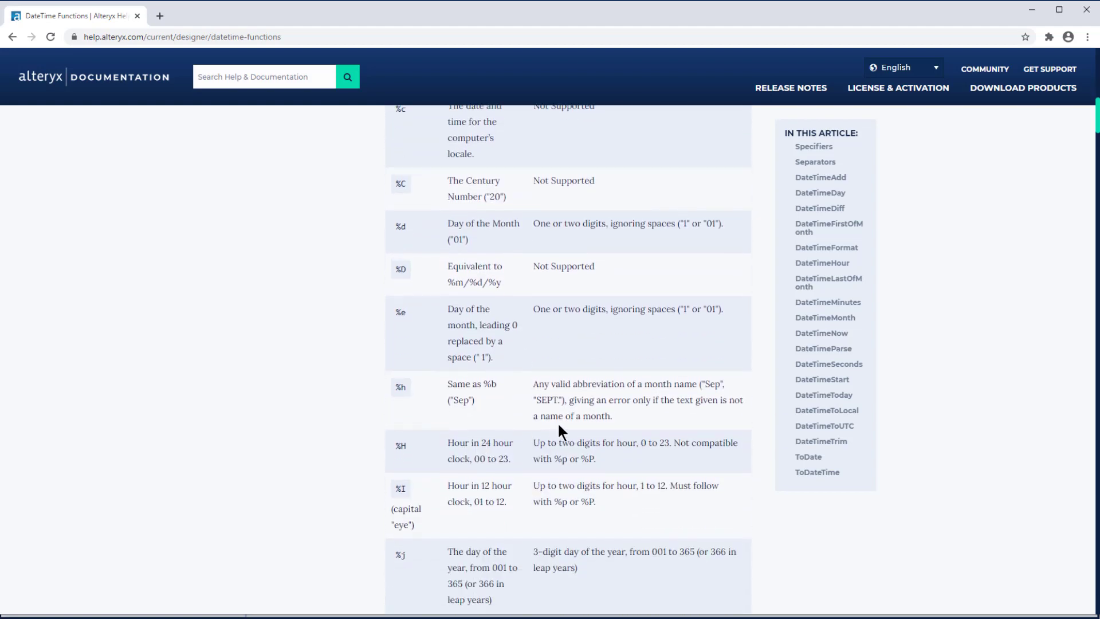
pyautogui.scroll(3, 559, 424)
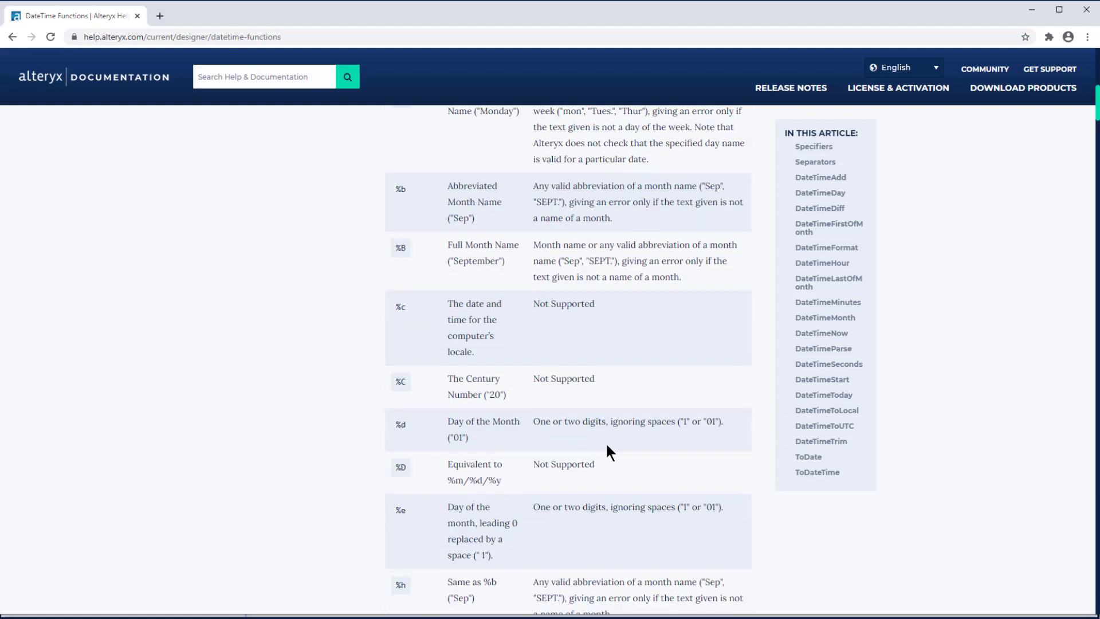
pyautogui.scroll(2, 611, 467)
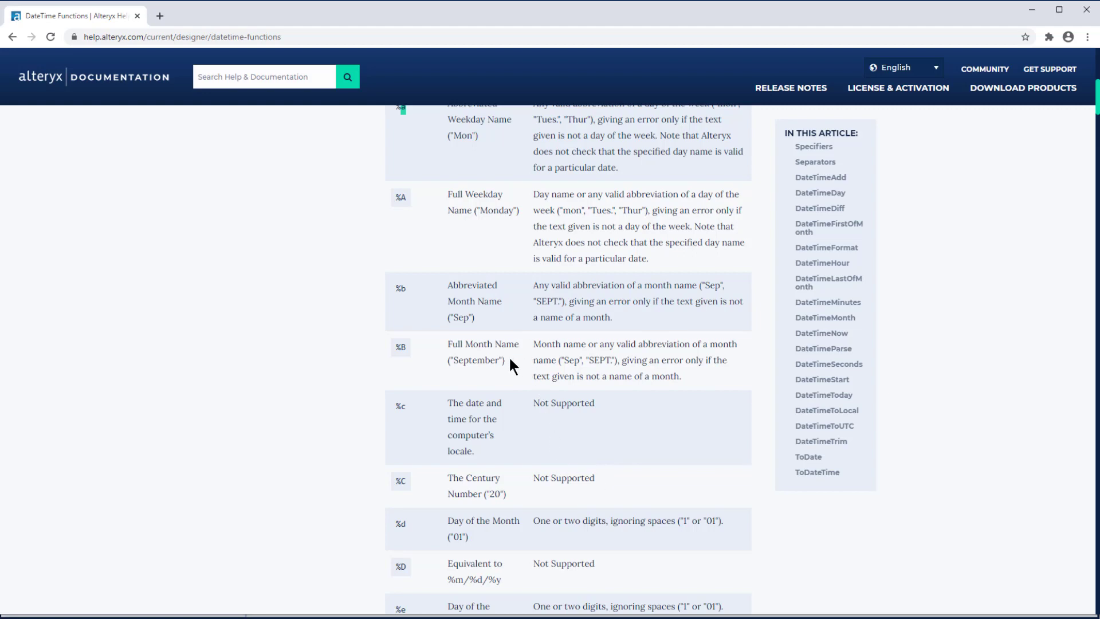
pyautogui.moveTo(505, 359); pyautogui.dragTo(401, 348)
pyautogui.moveTo(400, 347); pyautogui.dragTo(404, 346)
pyautogui.click(396, 348)
# Zoom the help page in, reselect the %B specifier, then zoom back out.
pyautogui.hotkey('ctrl', '+')
pyautogui.hotkey('ctrl', '+')
pyautogui.hotkey('ctrl', '+')
pyautogui.scroll(-2, 333, 436)
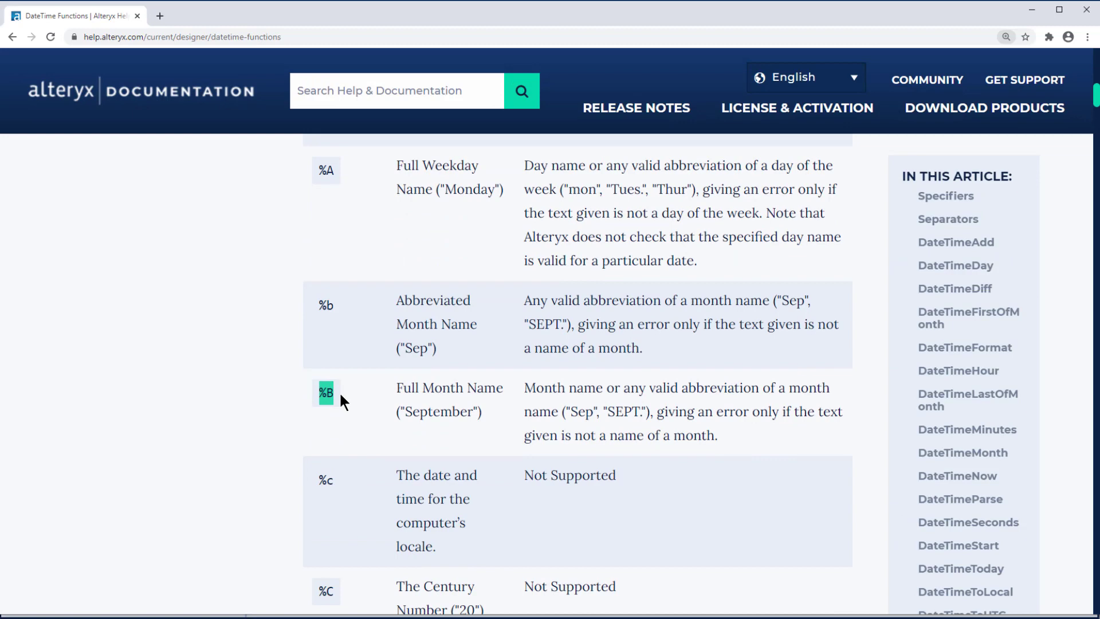
pyautogui.hotkey('ctrl', '+')
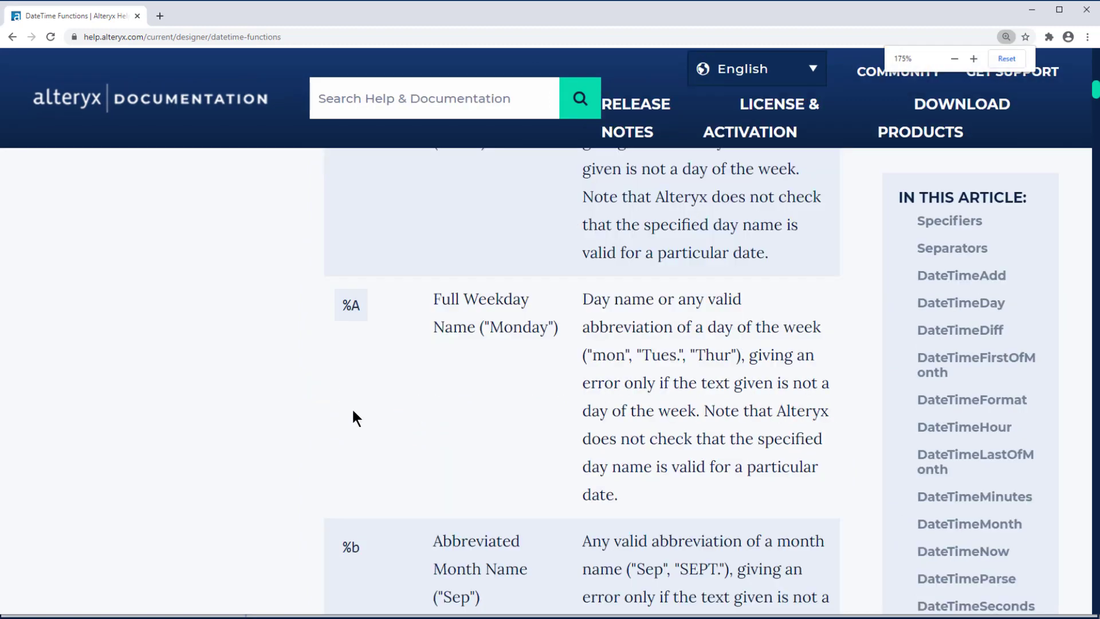
pyautogui.scroll(-3, 396, 452)
pyautogui.click(369, 387)
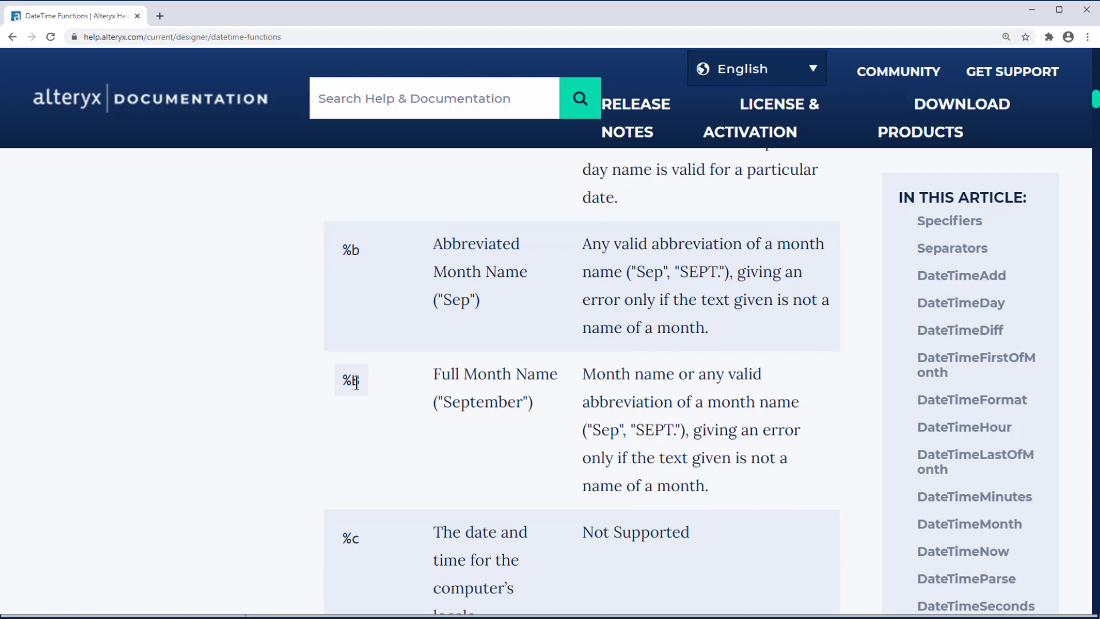
pyautogui.doubleClick(356, 382)
pyautogui.hotkey('ctrl', '-')
pyautogui.hotkey('ctrl', '-')
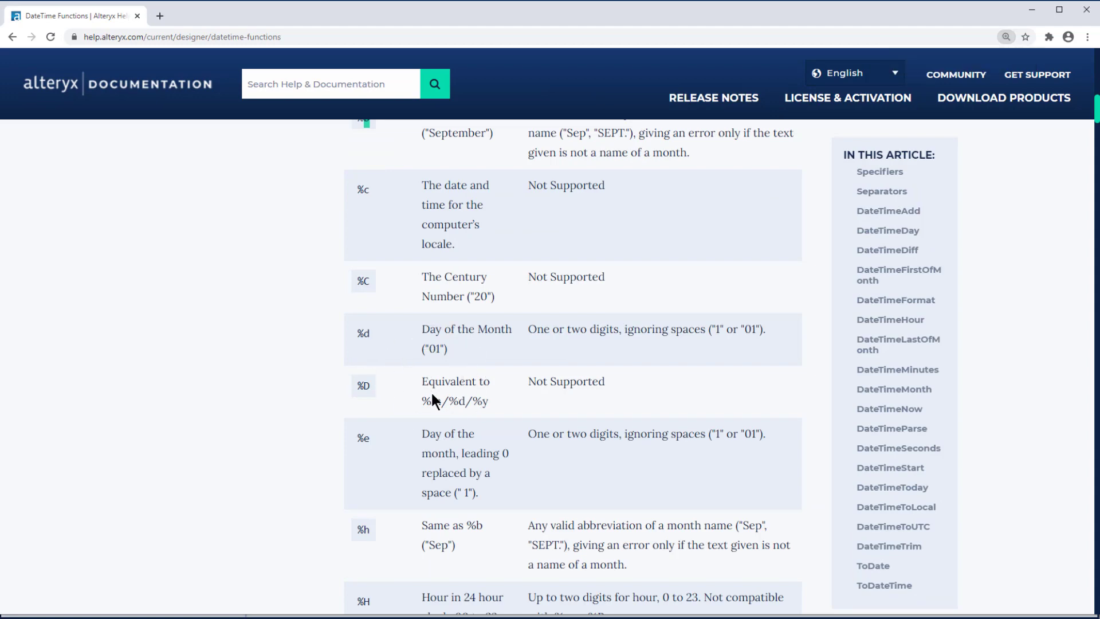
# Highlight the %d Day of the Month ("01") entry and the %y year specifier.
pyautogui.scroll(2, 431, 390)
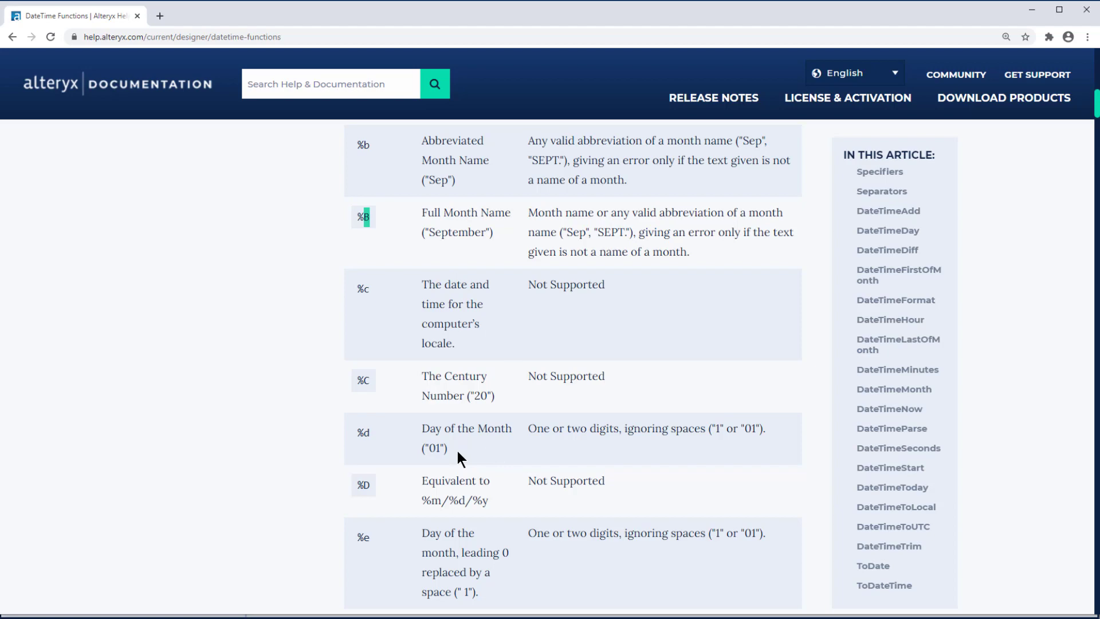
pyautogui.moveTo(446, 449); pyautogui.dragTo(365, 434)
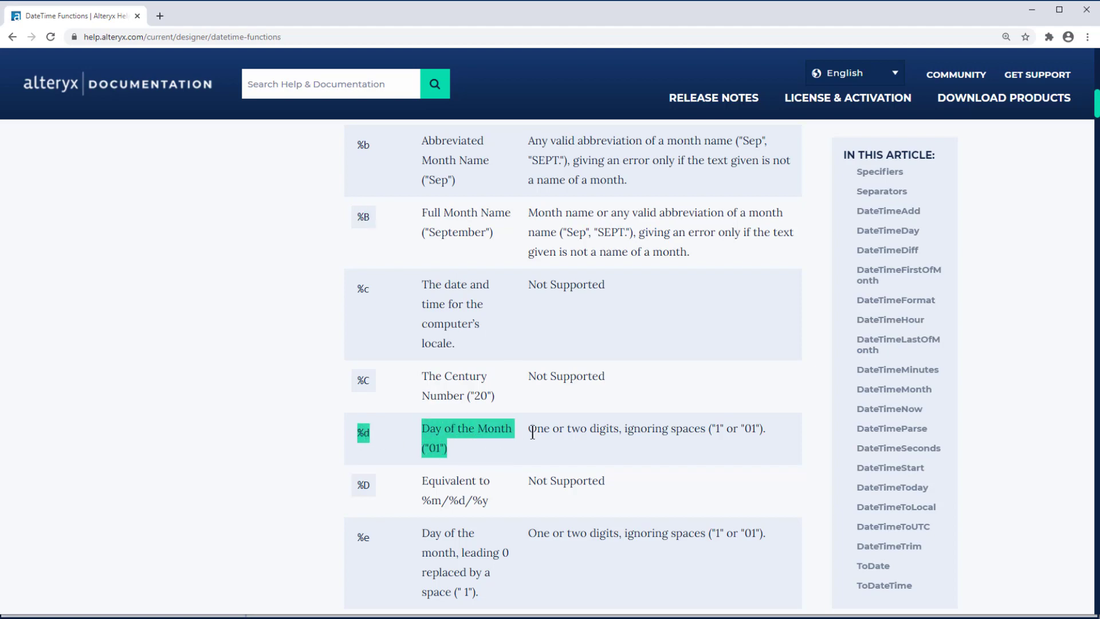
pyautogui.moveTo(527, 429); pyautogui.dragTo(646, 433)
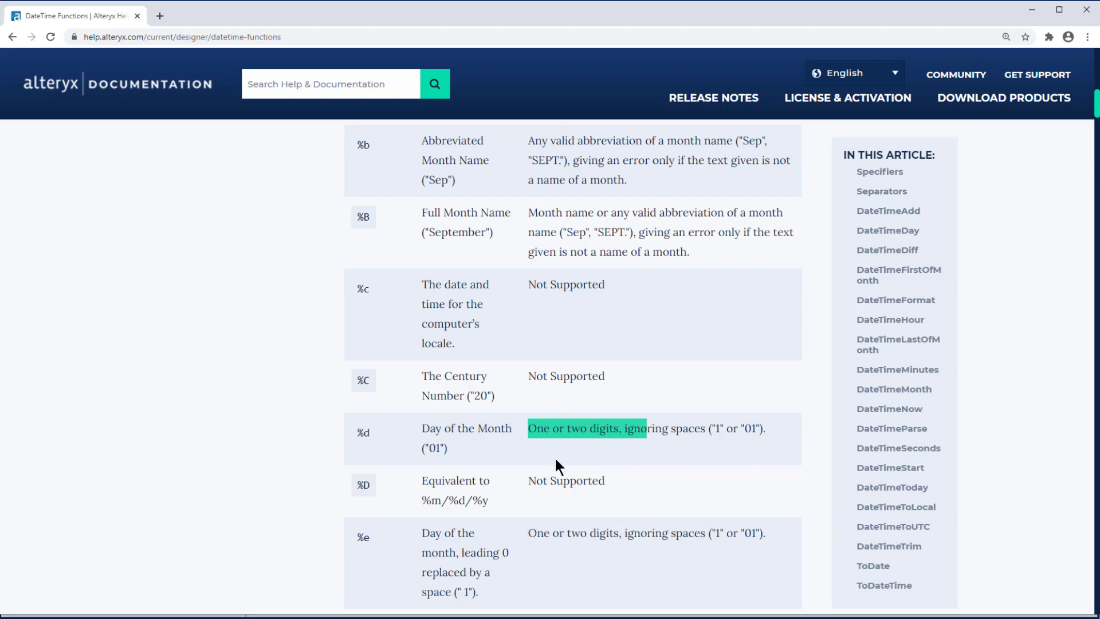
pyautogui.scroll(-15, 555, 460)
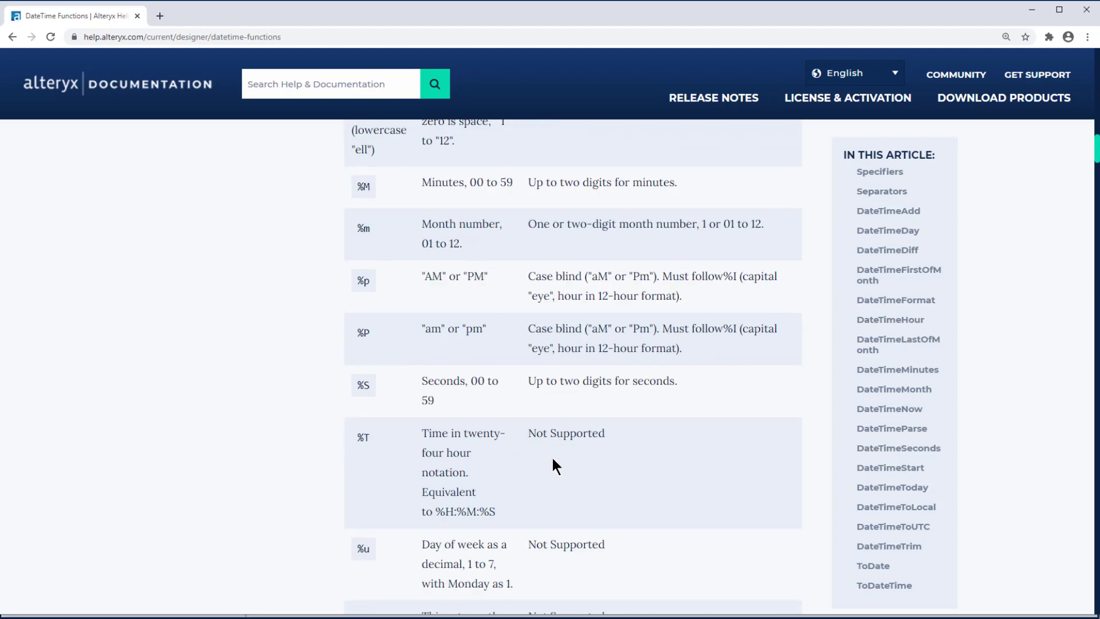
pyautogui.scroll(-15, 552, 458)
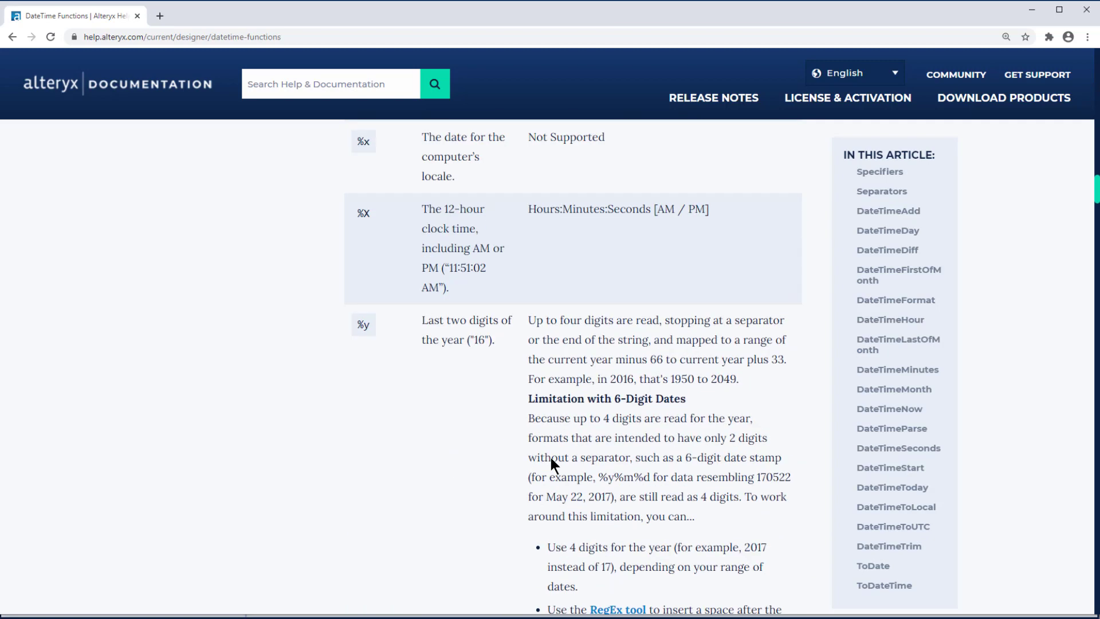
pyautogui.scroll(-2, 551, 457)
pyautogui.moveTo(371, 225); pyautogui.dragTo(355, 221)
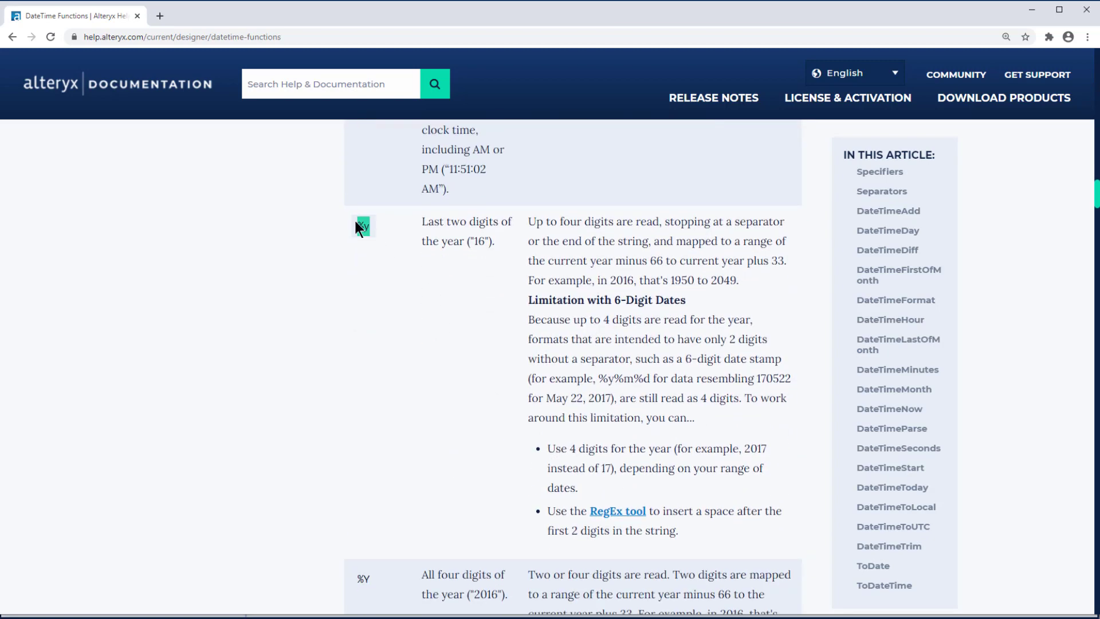
pyautogui.scroll(-4, 511, 325)
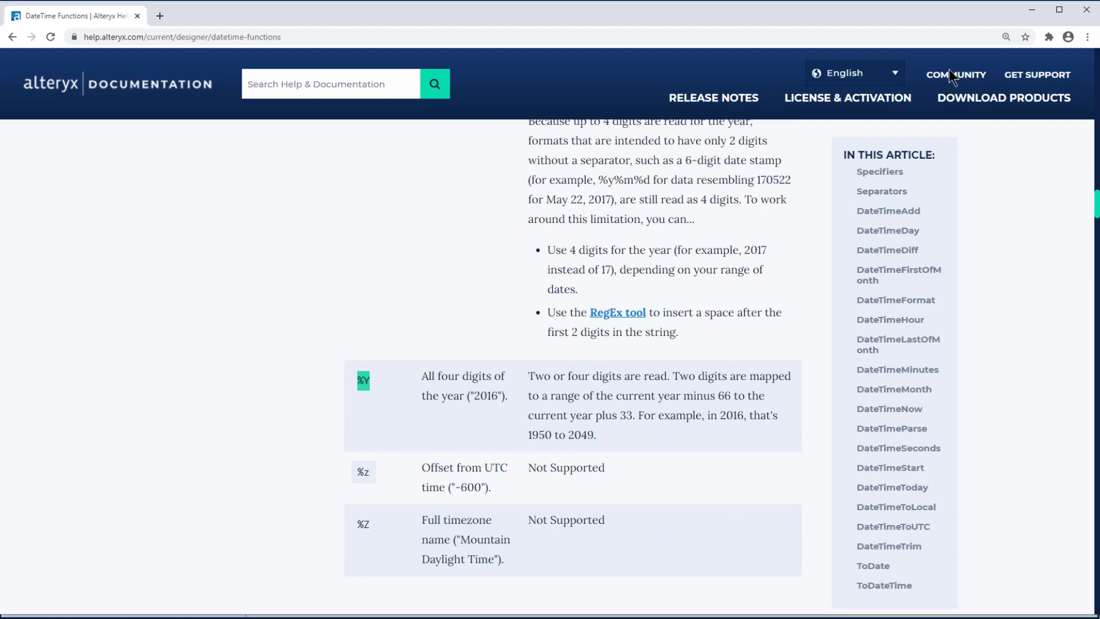
# Back in Designer, replace the f placeholder with "%B %d, %Y" in DateTimeParse([Date 2],f).
pyautogui.click(1030, 10)
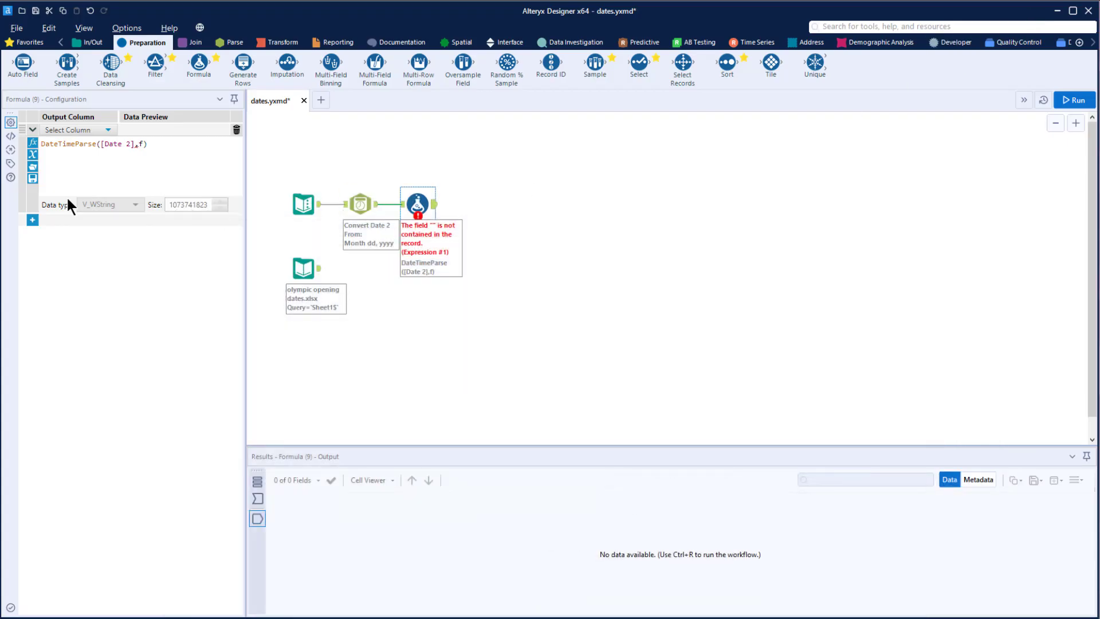
pyautogui.doubleClick(142, 144)
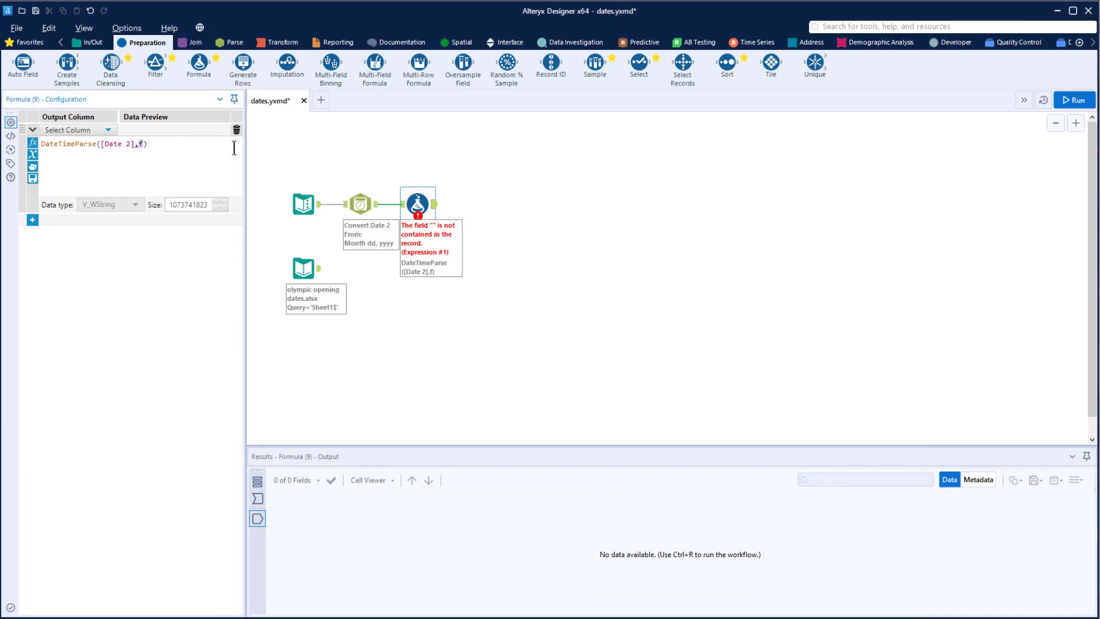
pyautogui.write('"%B')
pyautogui.write('%d, %Y')
# Output the formula to a new column named Date 2 Formatted with Date data type.
pyautogui.click(105, 130)
pyautogui.click(84, 145)
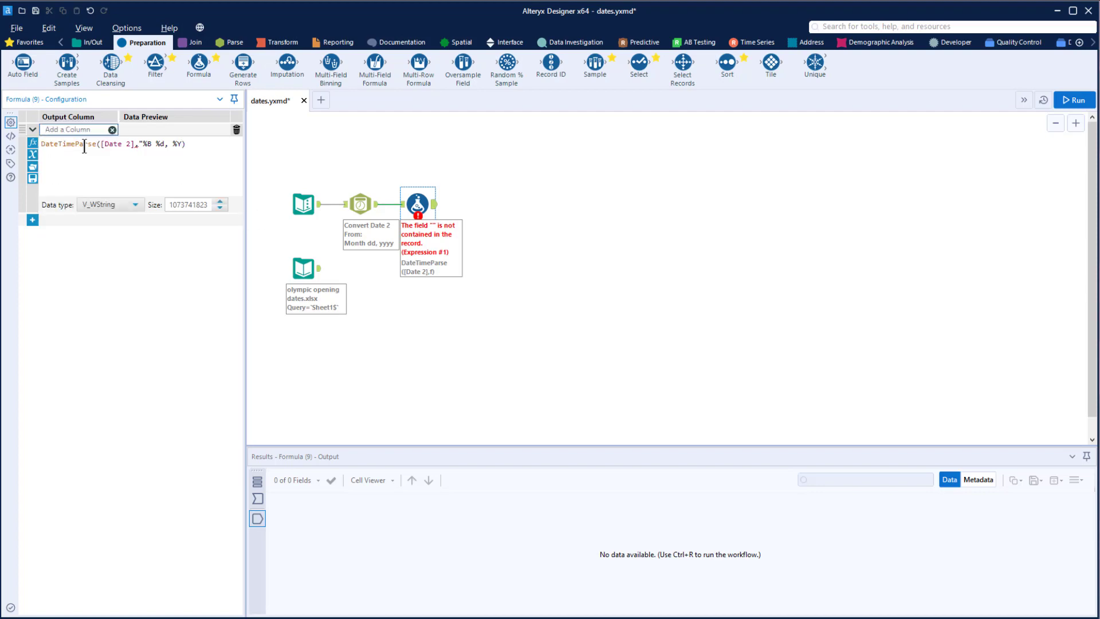
pyautogui.write('Date 2 Formateted')
pyautogui.press('Left')
pyautogui.press('Left')
pyautogui.press('Left')
pyautogui.press('BackSpace')
pyautogui.click(106, 205)
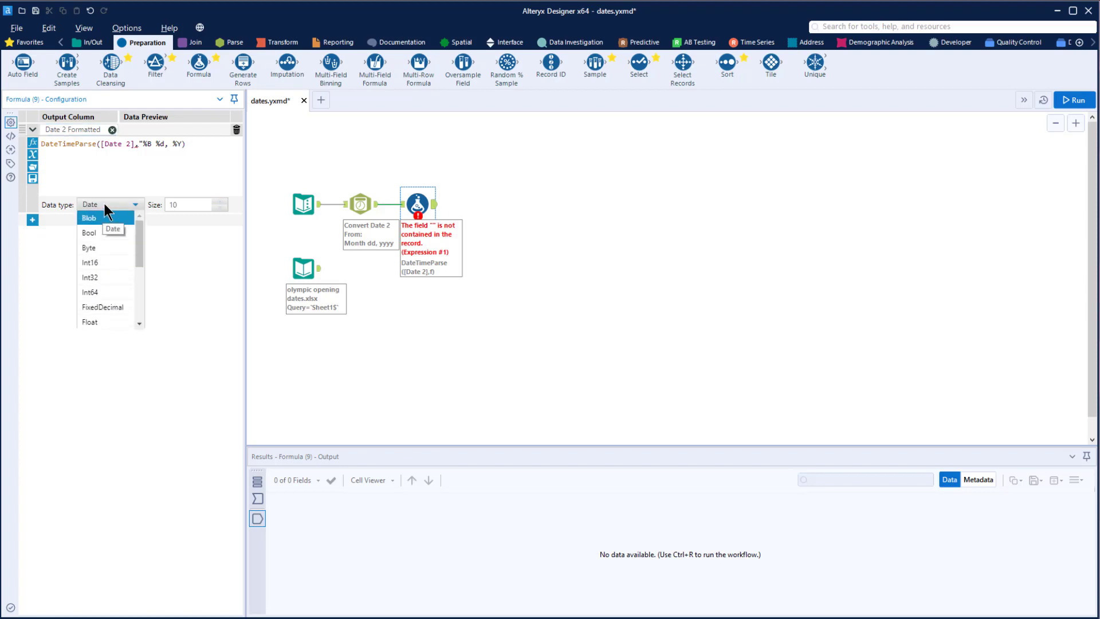
pyautogui.click(104, 205)
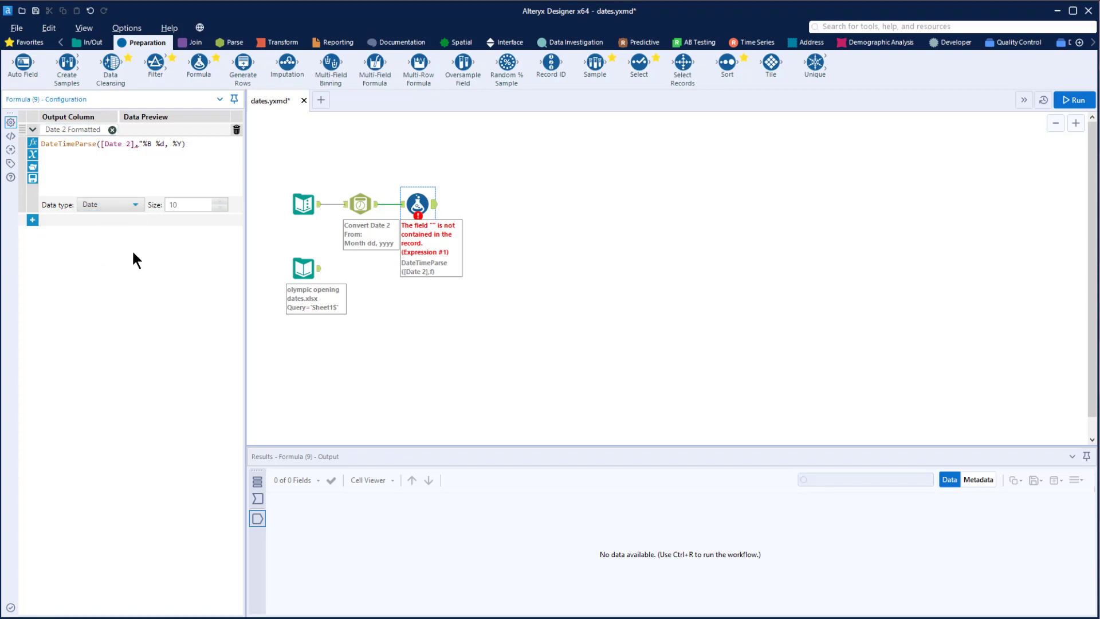
# Add a second expression creating a new Date-typed column named Date 3 Formatted.
pyautogui.click(32, 220)
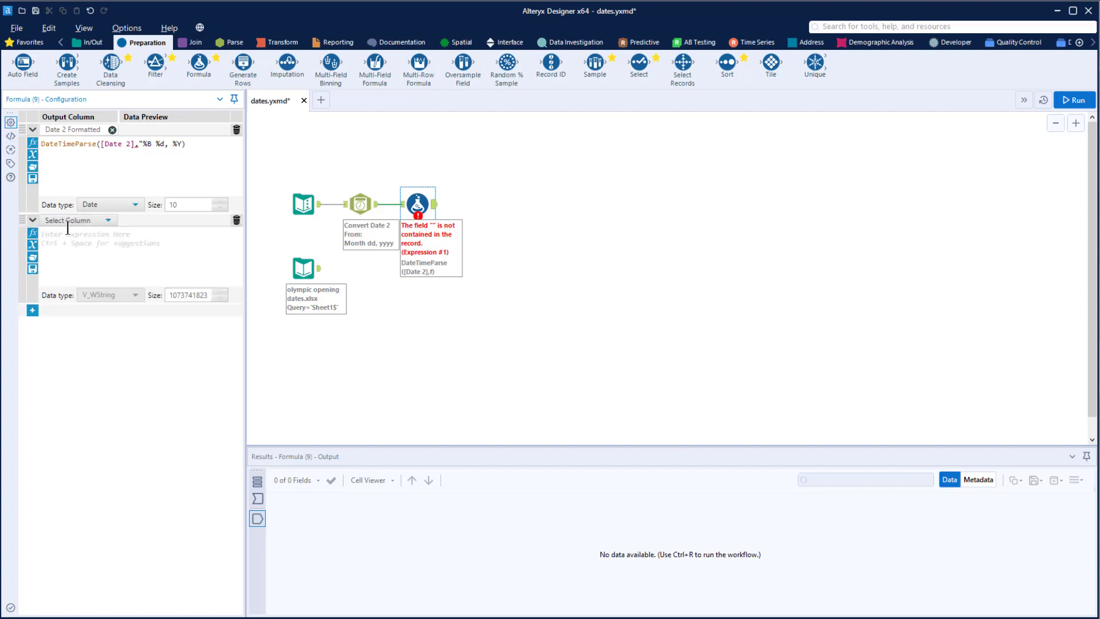
pyautogui.click(70, 220)
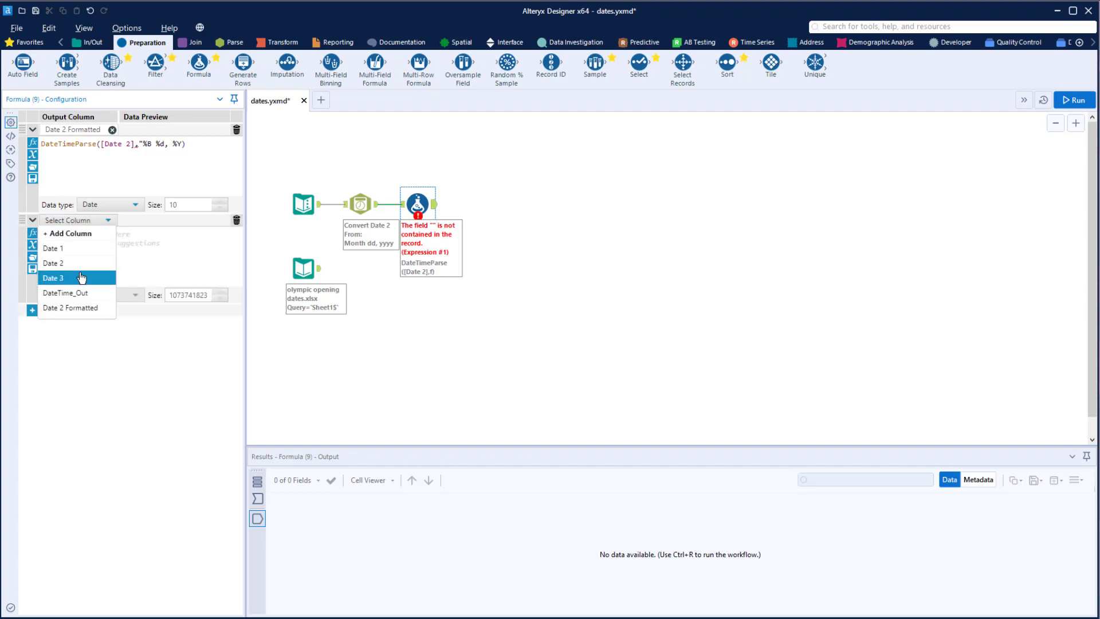
pyautogui.click(72, 233)
pyautogui.write('Date')
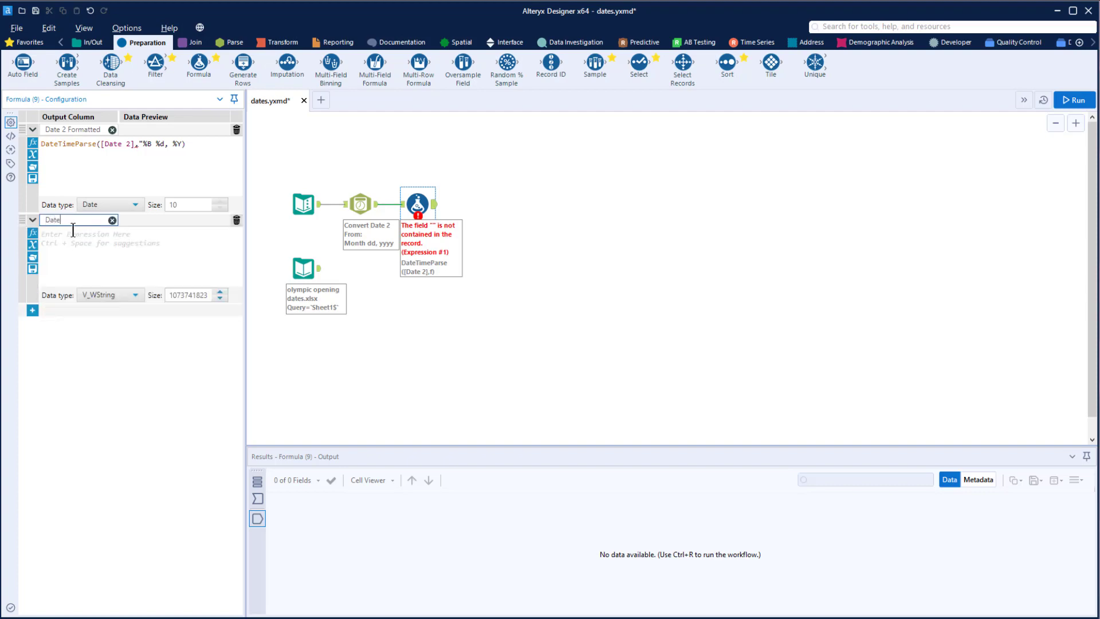
pyautogui.write(' 3 Formatteed')
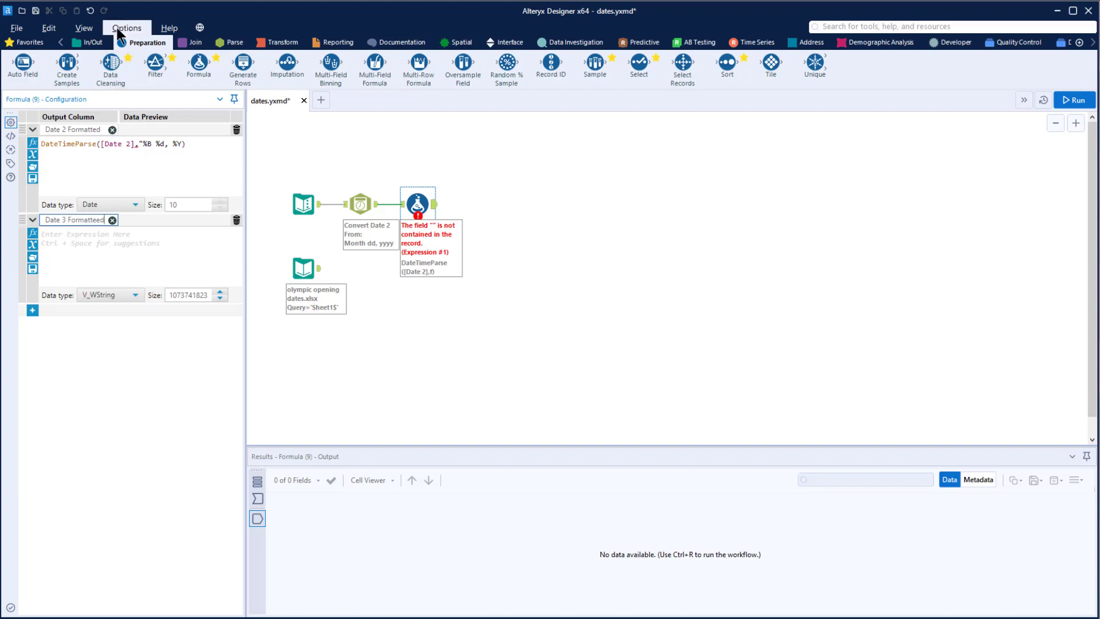
pyautogui.press('BackSpace')
pyautogui.press('BackSpace')
pyautogui.write('d')
pyautogui.click(116, 301)
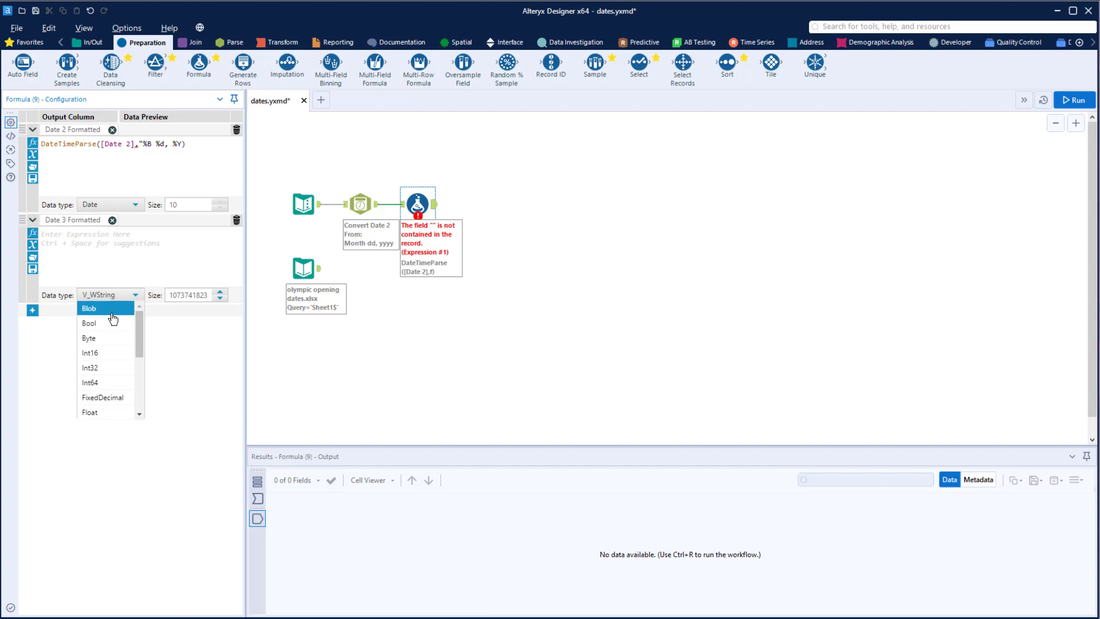
pyautogui.scroll(-2, 112, 379)
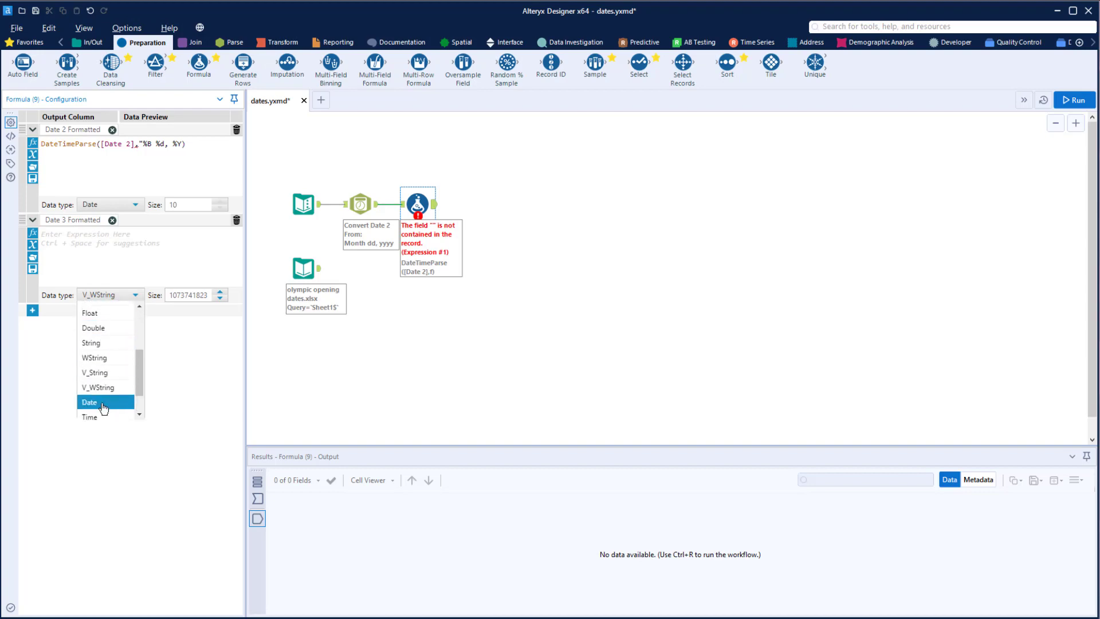
pyautogui.click(113, 402)
# Enter the expression DateTimeParse([Date 3],"%m-%d-%y") for Date 3 Formatted.
pyautogui.click(113, 235)
pyautogui.write('date')
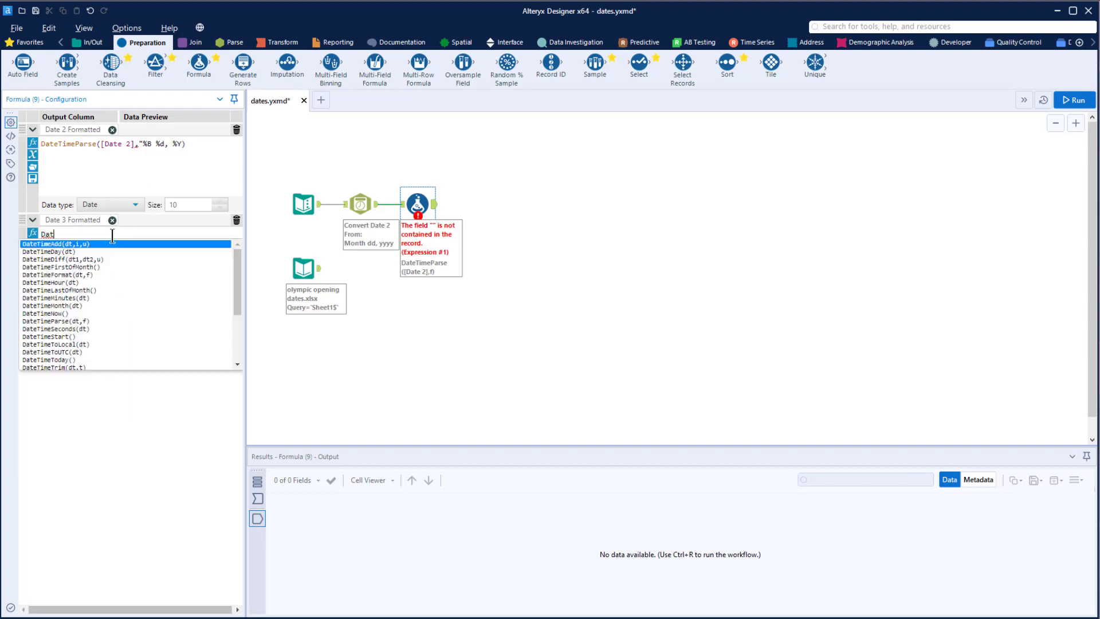
pyautogui.press('Return')
pyautogui.write('[DateTimeParse([Da,f')
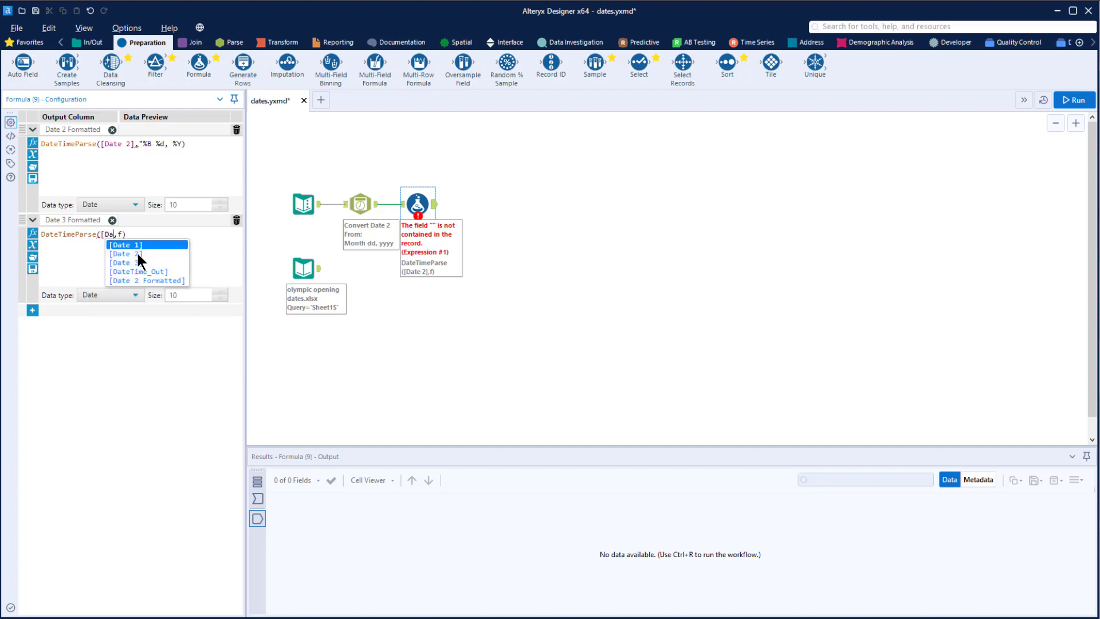
pyautogui.press('Down')
pyautogui.press('Down')
pyautogui.press('Return')
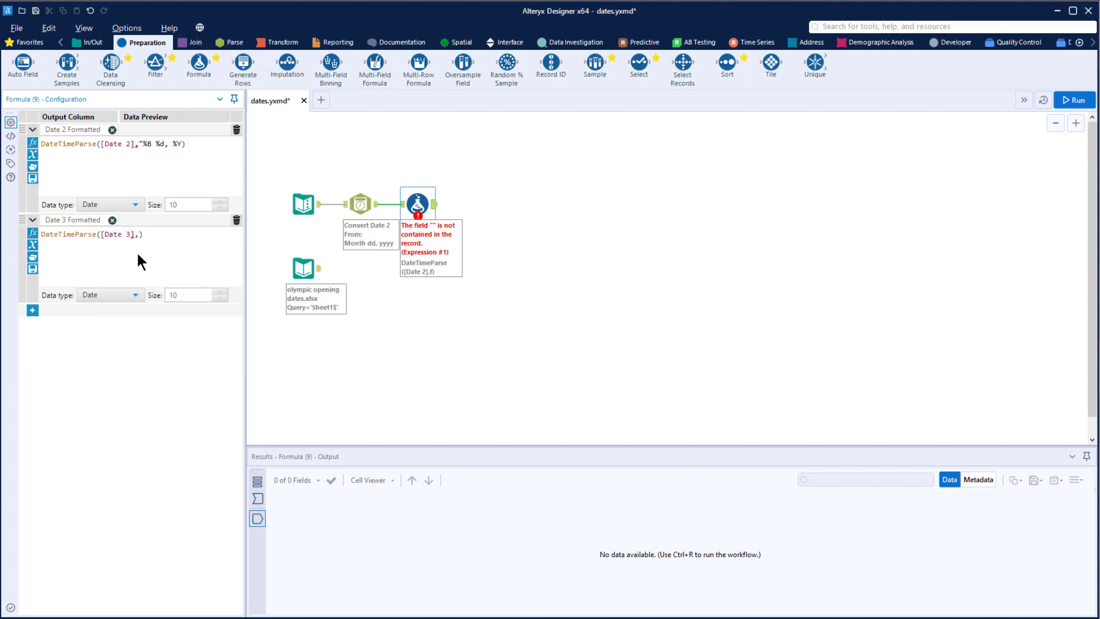
pyautogui.write('"')
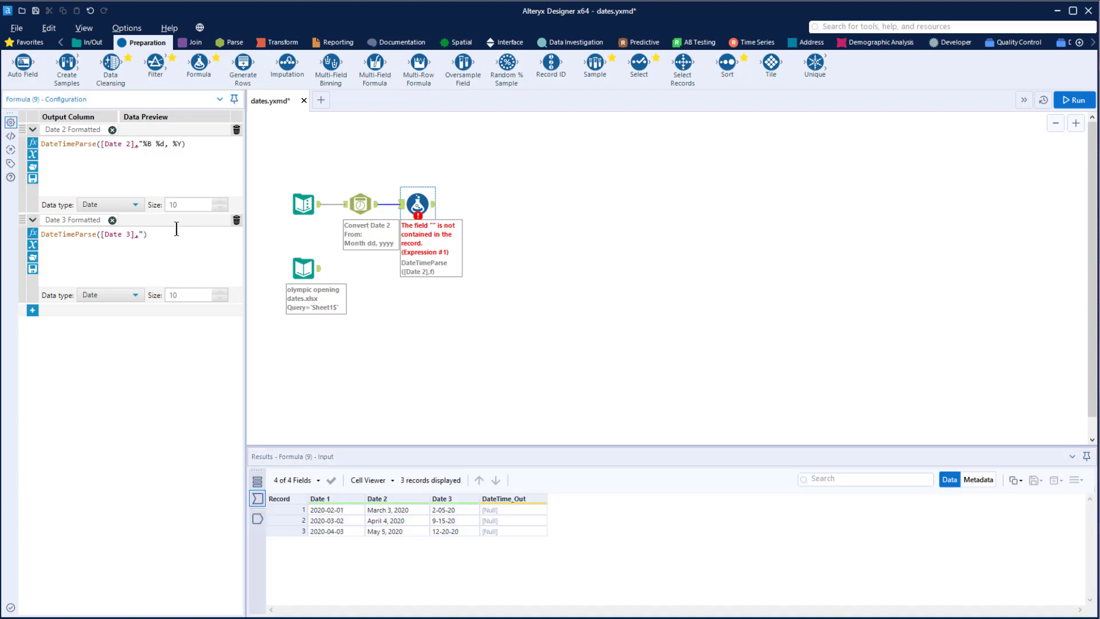
pyautogui.write('%m-%d-%y"')
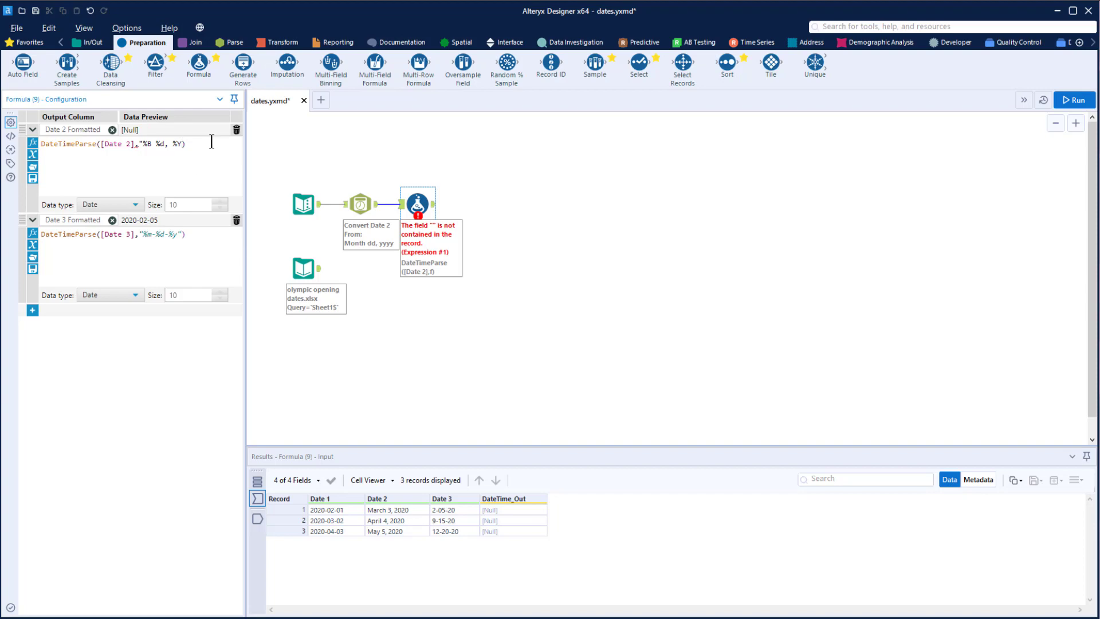
pyautogui.write('"')
# Review the DateTime and Formula tool settings, then the workflow messages showing 3 DateTime conversion errors.
pyautogui.click(360, 204)
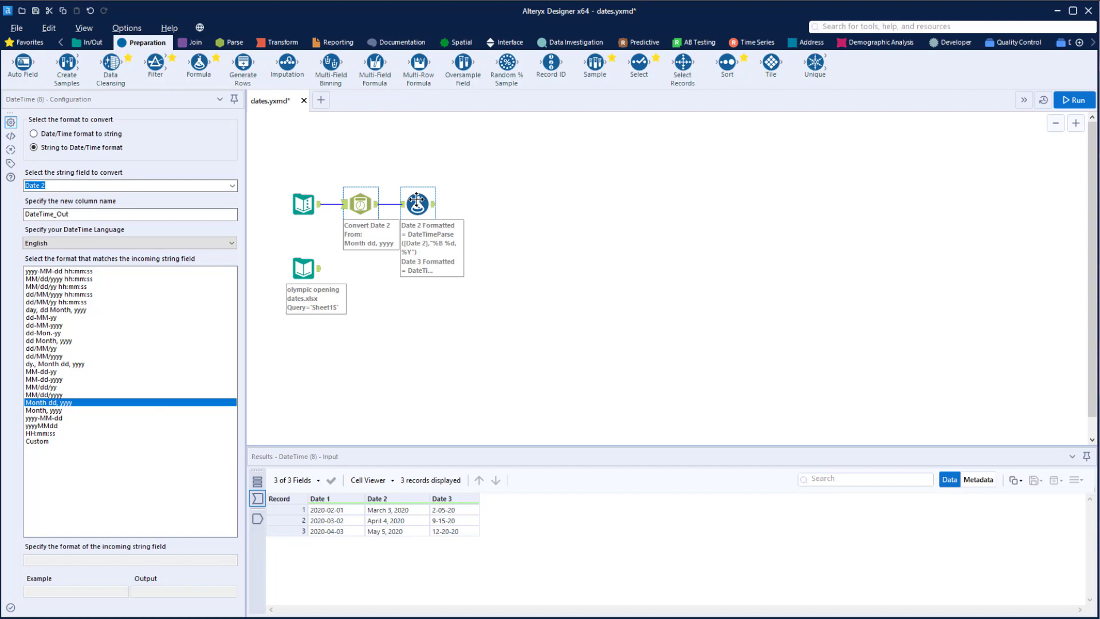
pyautogui.click(417, 204)
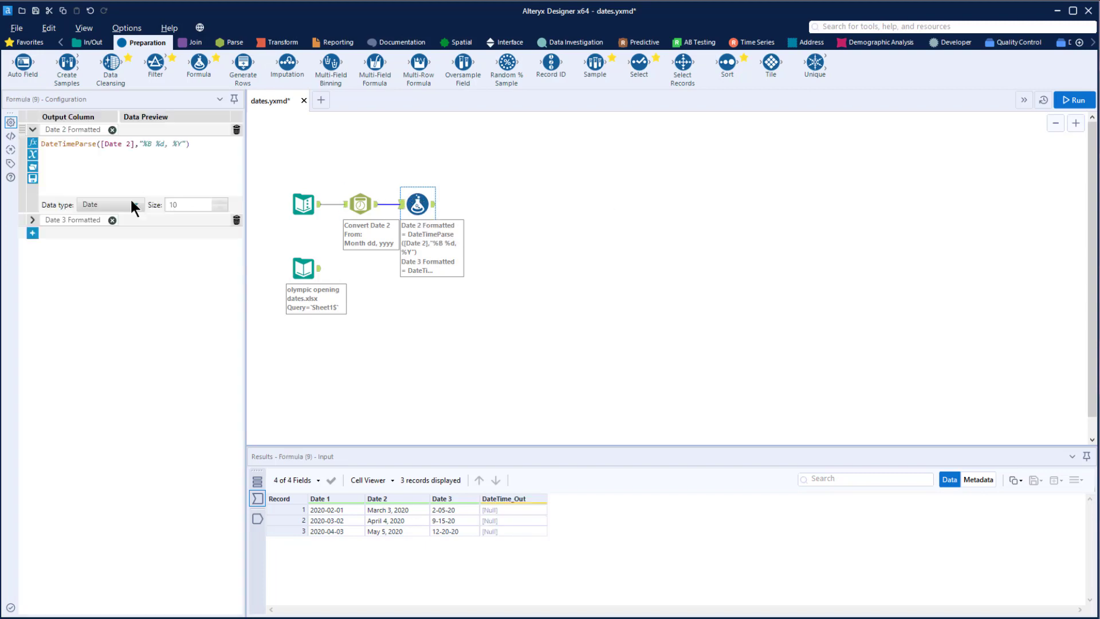
pyautogui.click(33, 142)
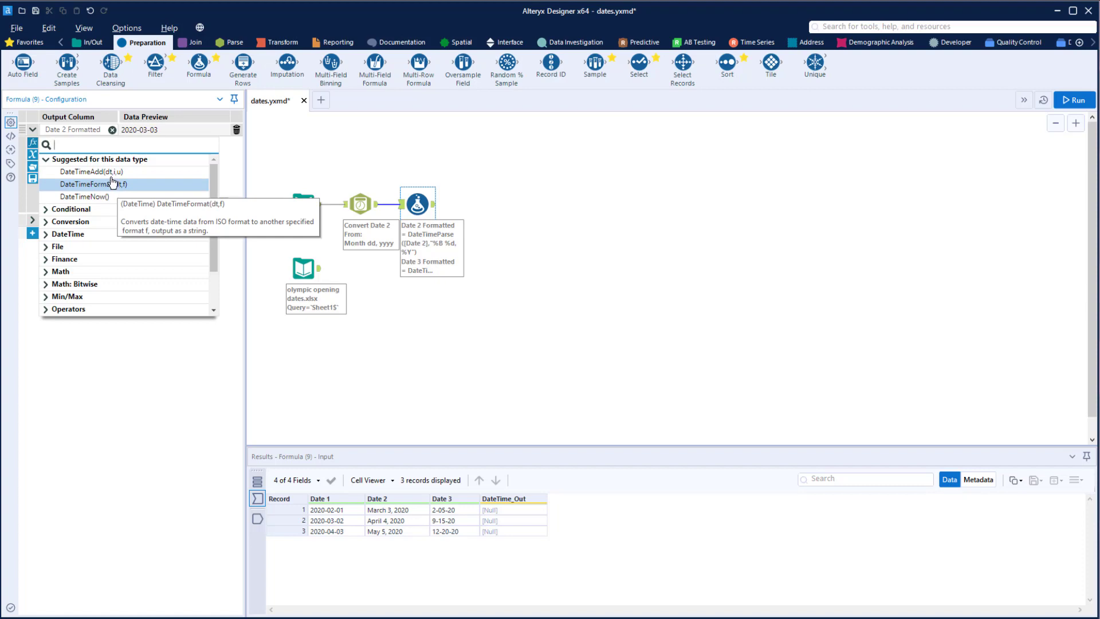
pyautogui.click(535, 195)
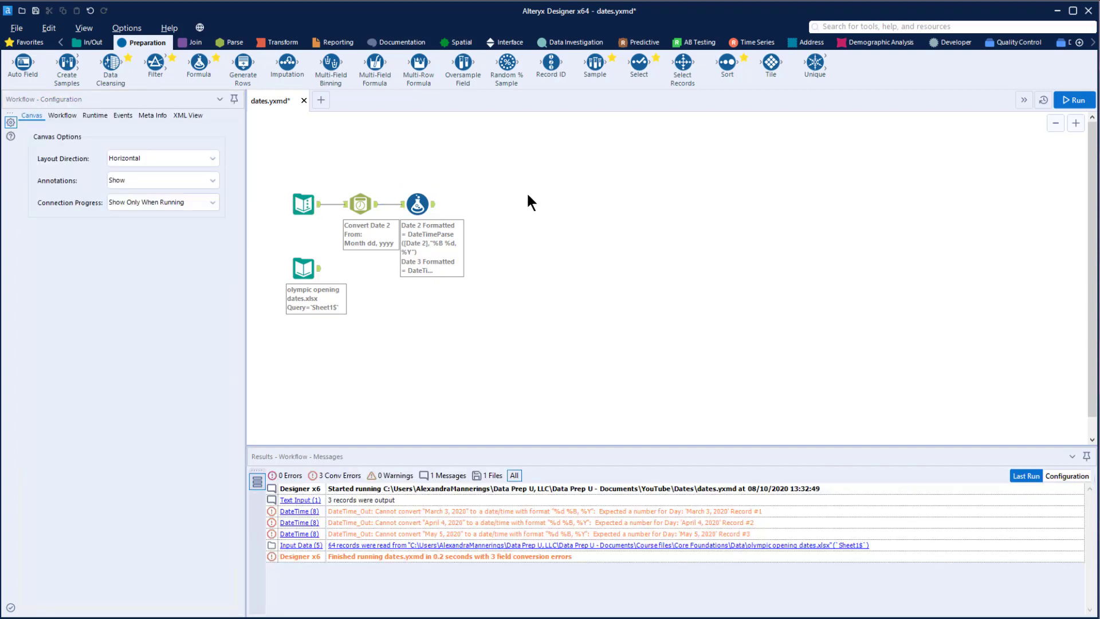